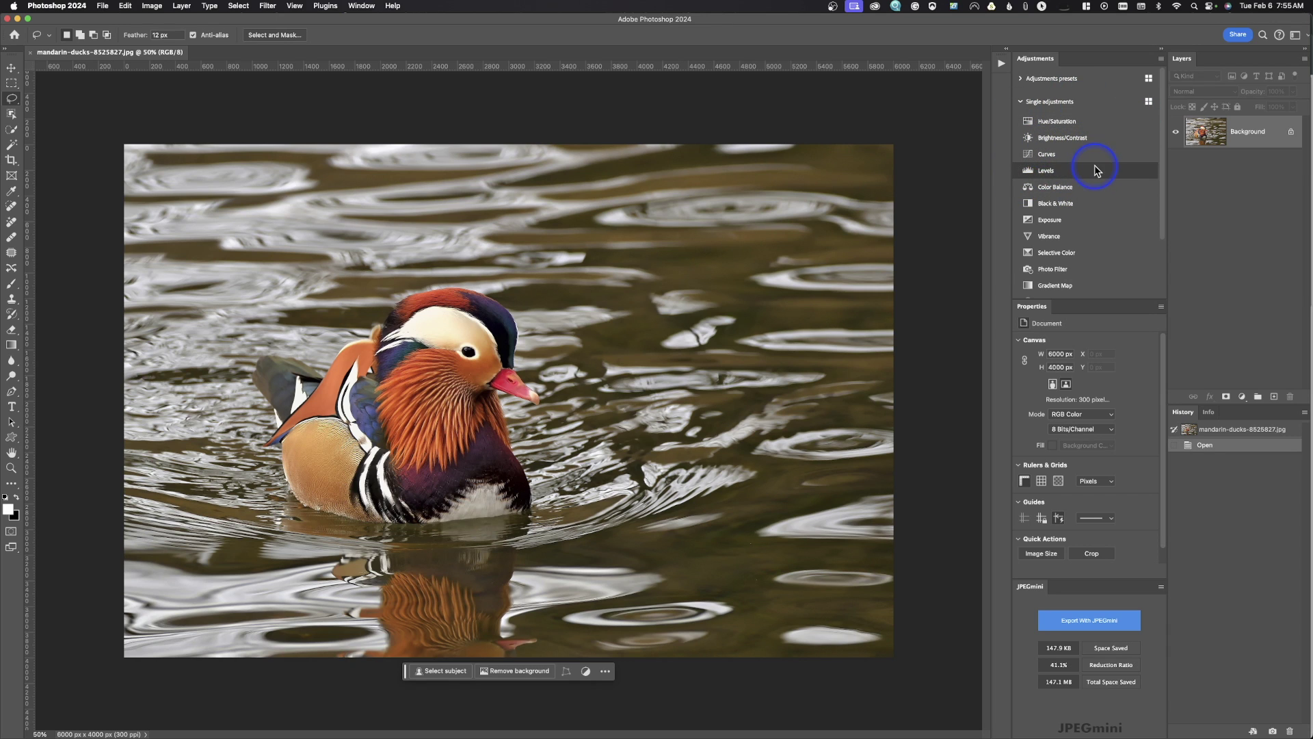
- Show the Contextual Task Bar's extra options menu (More Properties, Hide bar, Reset/Pin position)
{"action": "left_click", "coordinate": [606, 671]}
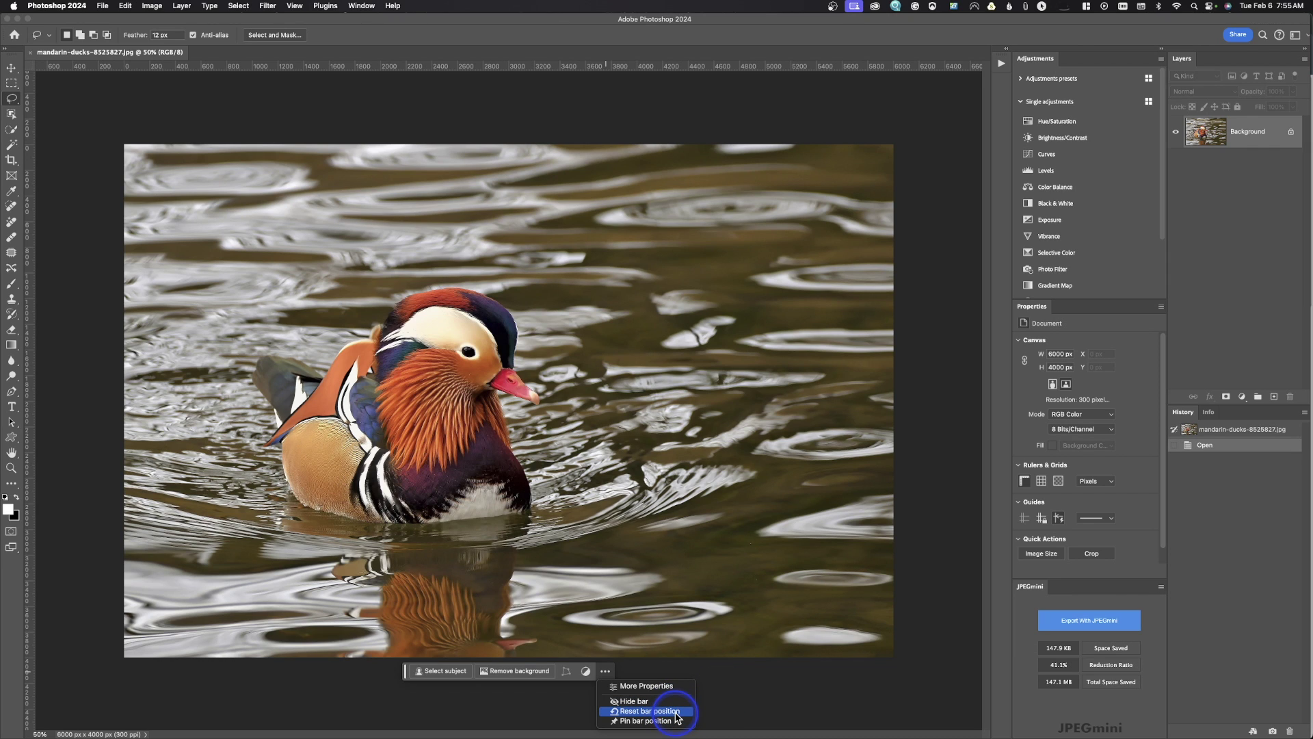
{"action": "left_click", "coordinate": [779, 701]}
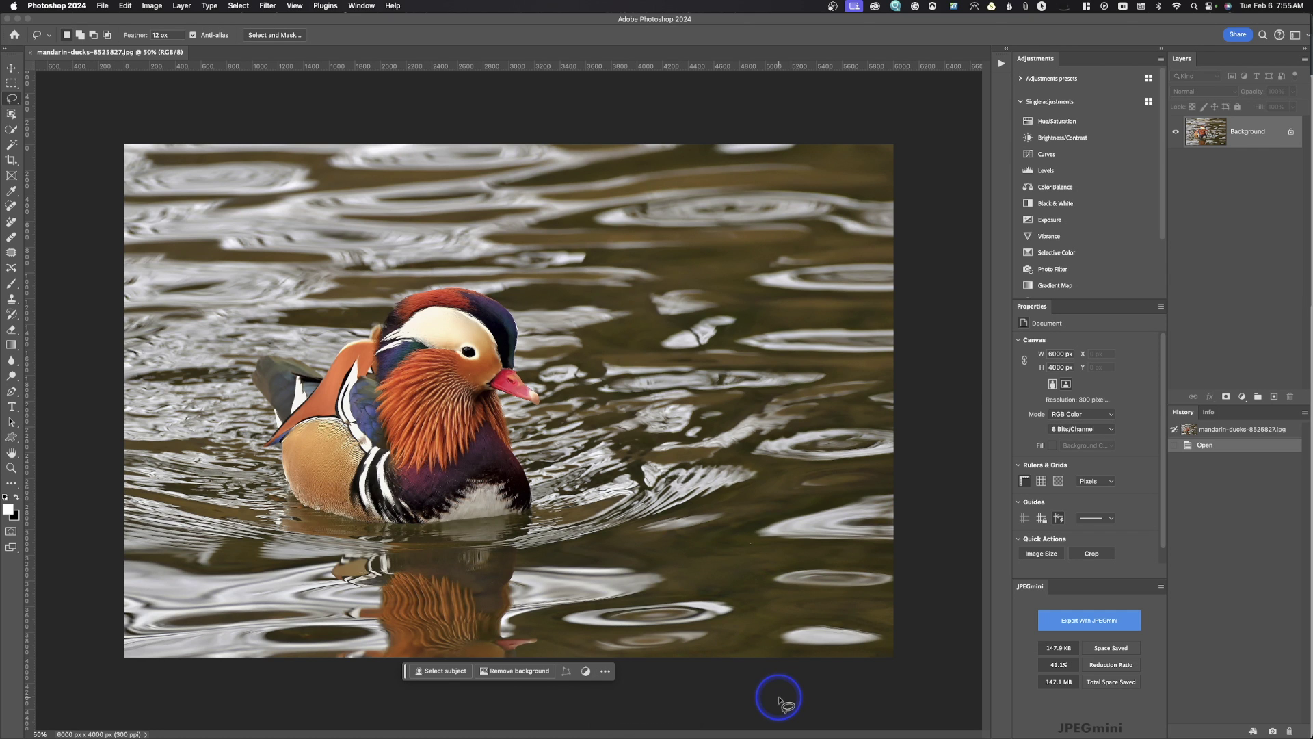
{"action": "left_click", "coordinate": [1091, 551]}
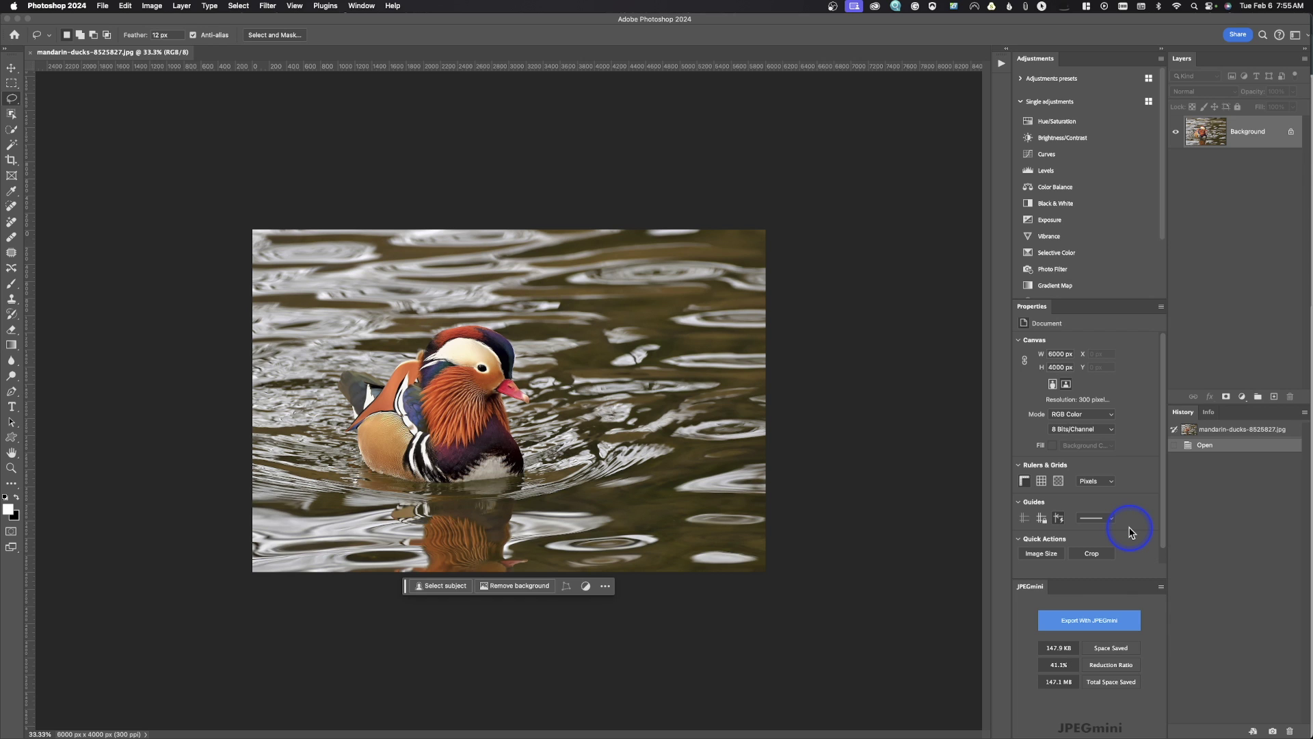
{"action": "key", "text": "super+equal"}
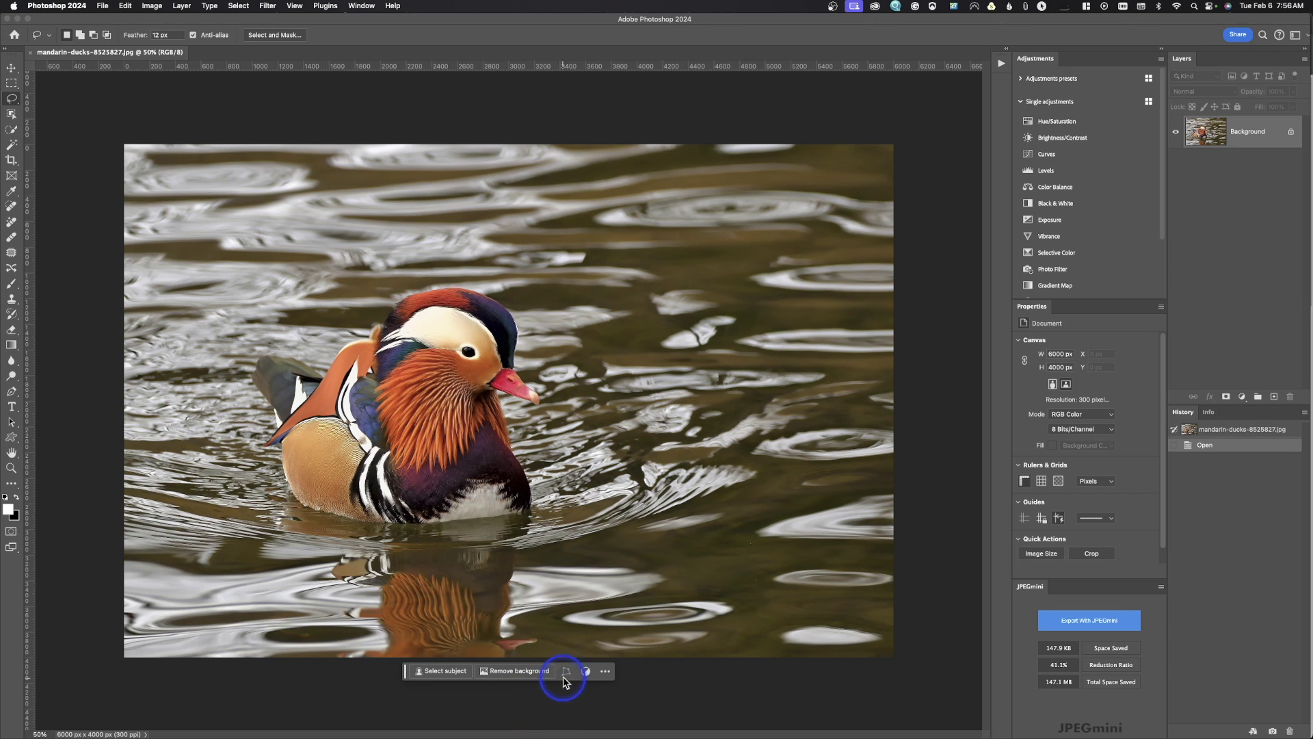
{"action": "left_click", "coordinate": [605, 671]}
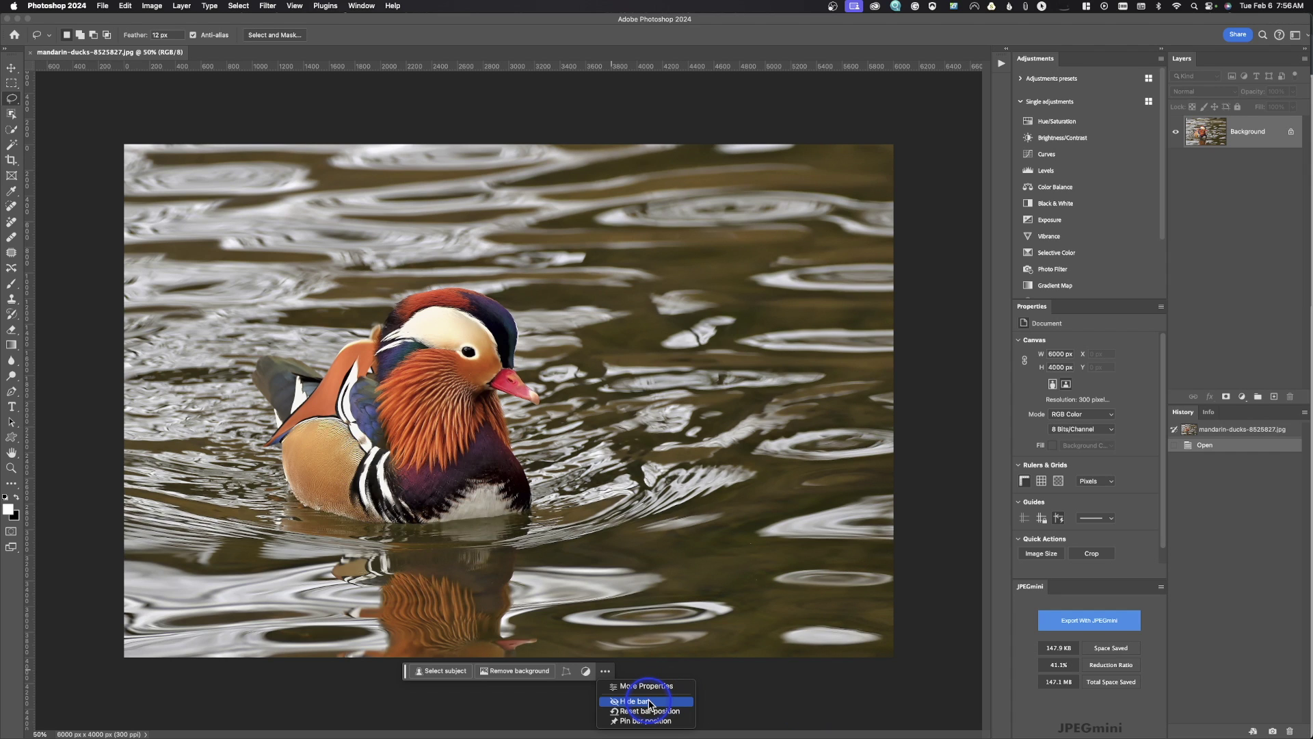
{"action": "left_click", "coordinate": [765, 695]}
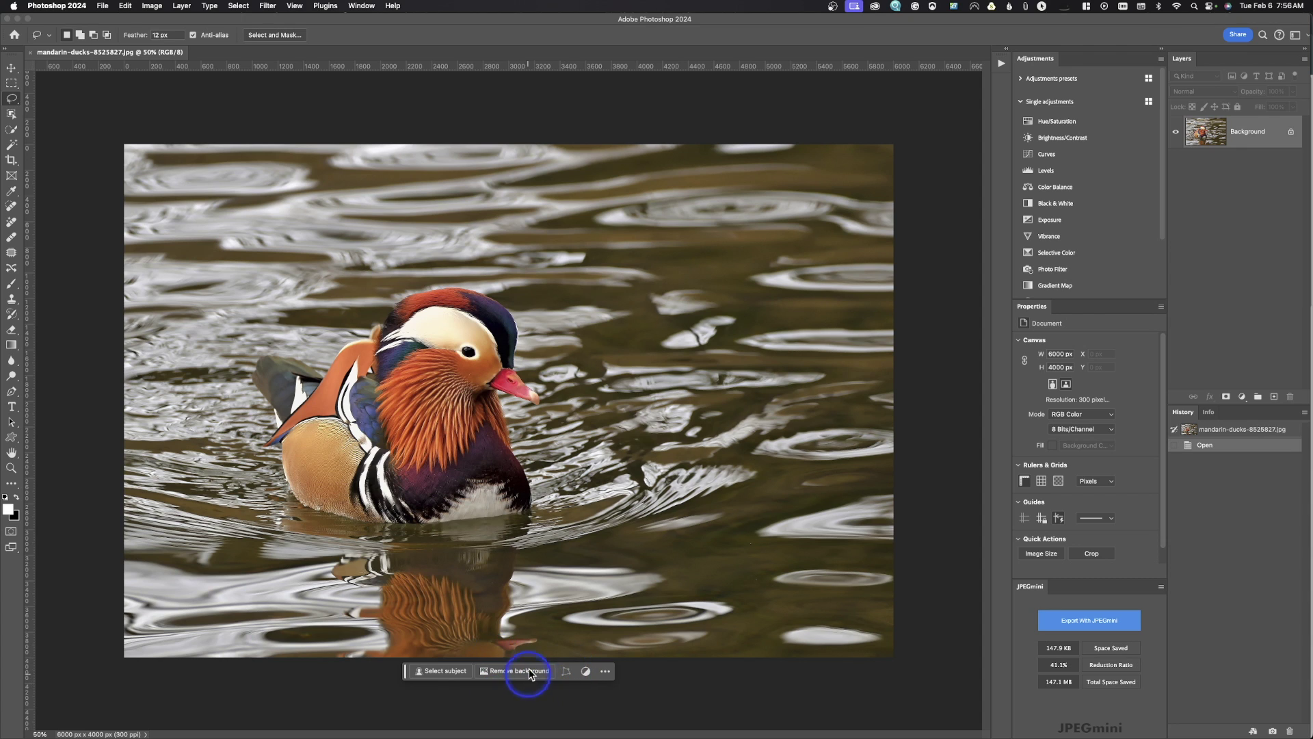
{"action": "left_click", "coordinate": [360, 6]}
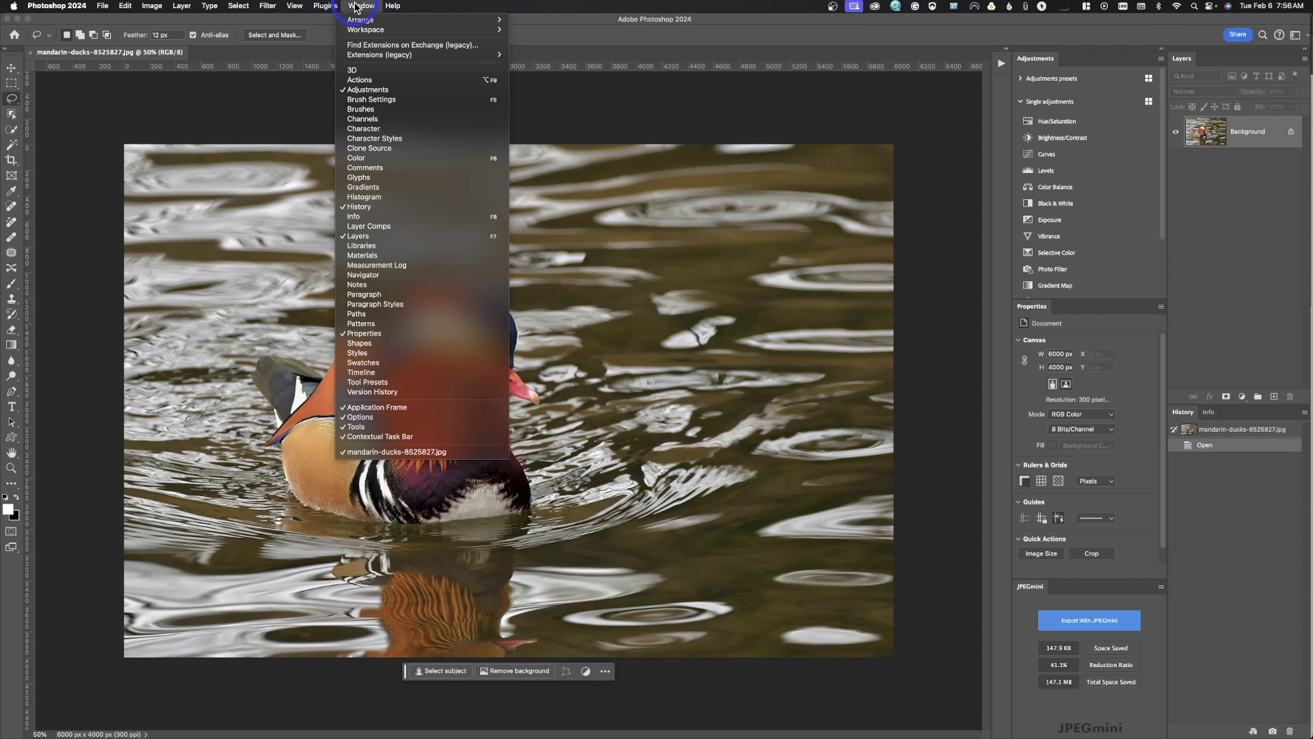
{"action": "left_click", "coordinate": [380, 439]}
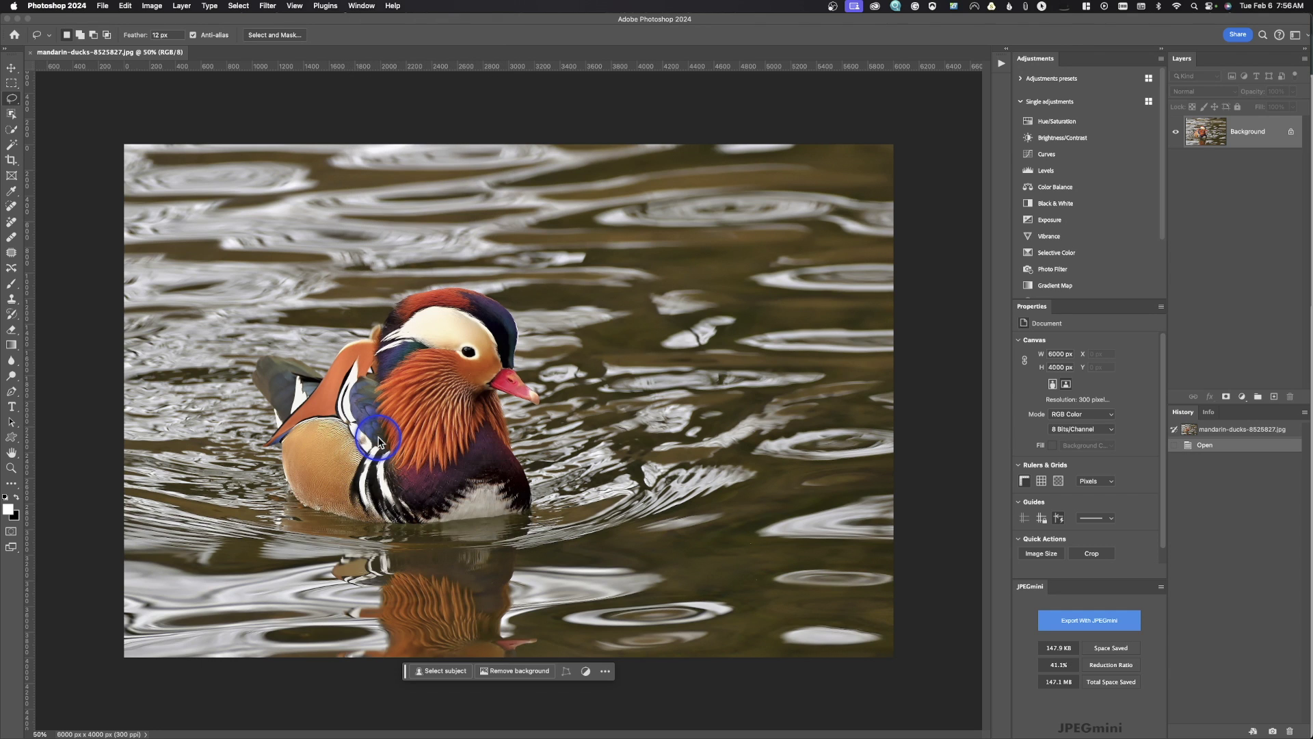
{"action": "left_click", "coordinate": [362, 6]}
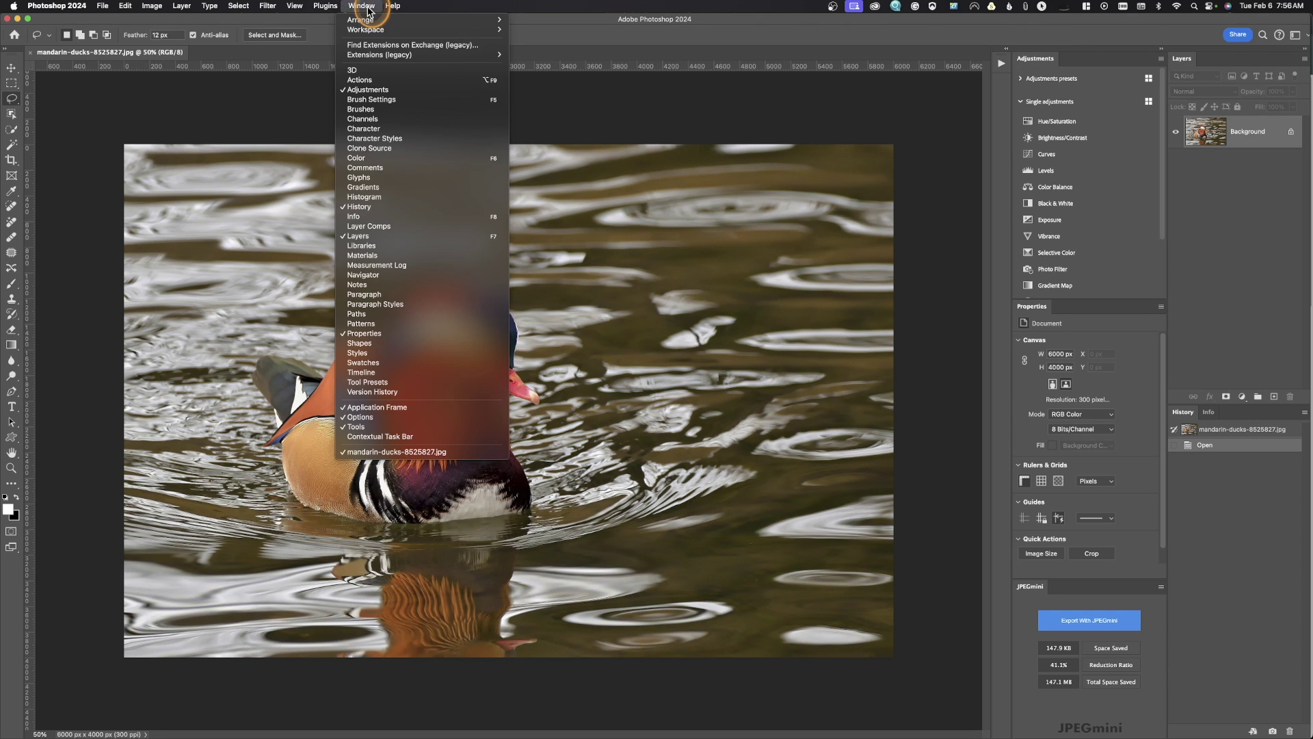
{"action": "left_click", "coordinate": [386, 437]}
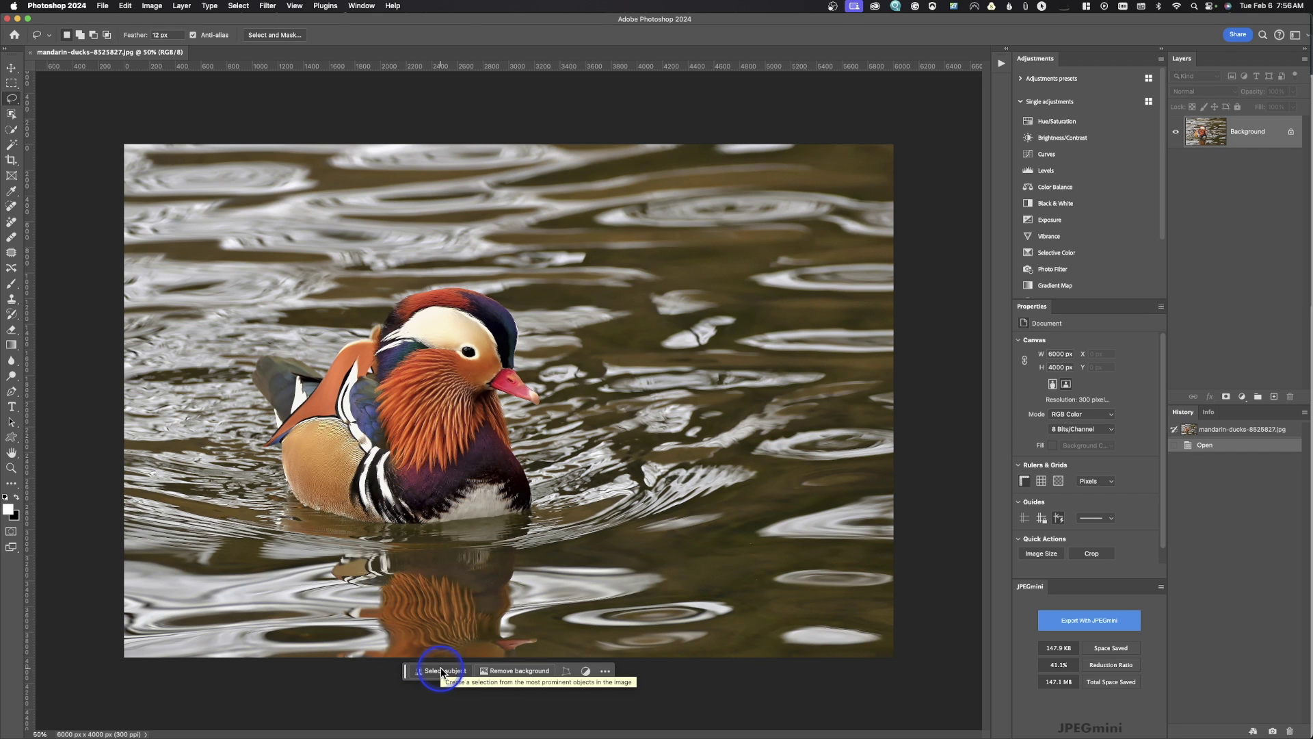
- With the Quick Selection tool, select the duck via Select subject, then invert to the surrounding water
{"action": "left_click", "coordinate": [441, 670]}
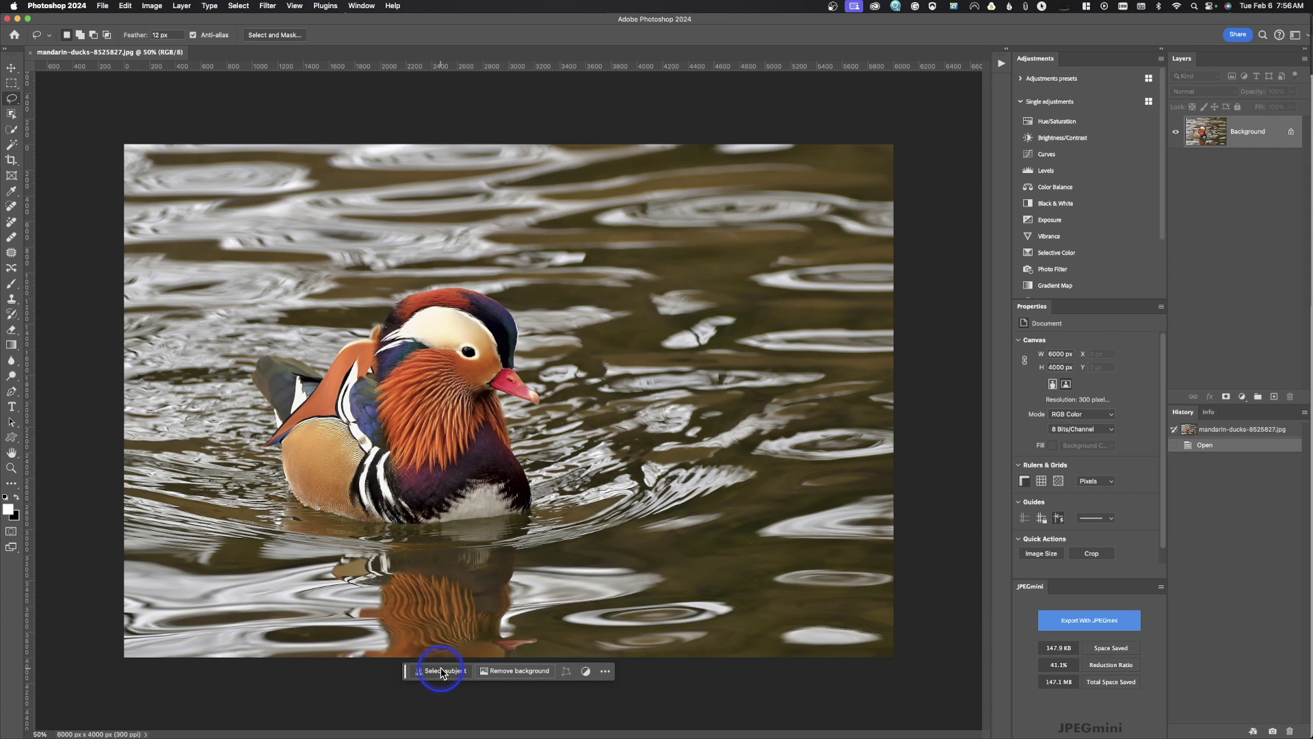
{"action": "left_click", "coordinate": [11, 130]}
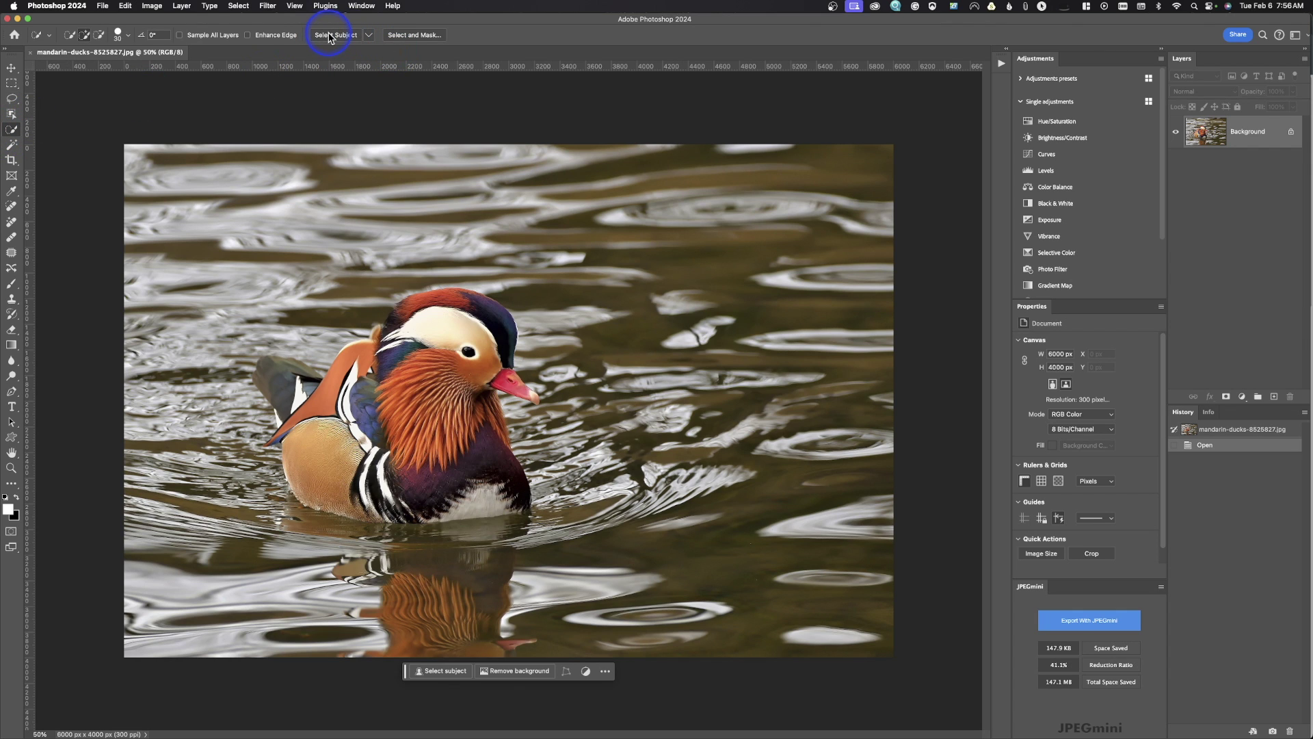
{"action": "left_click", "coordinate": [239, 7]}
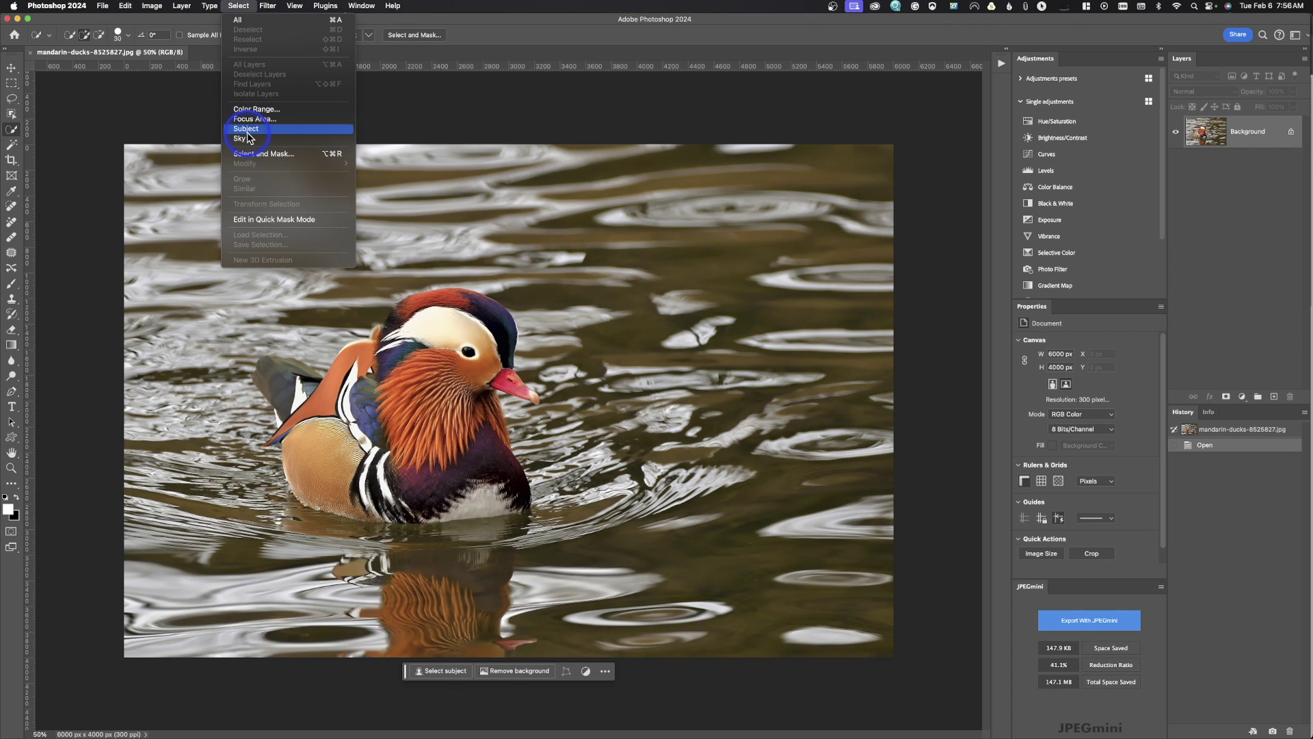
{"action": "left_click", "coordinate": [472, 113]}
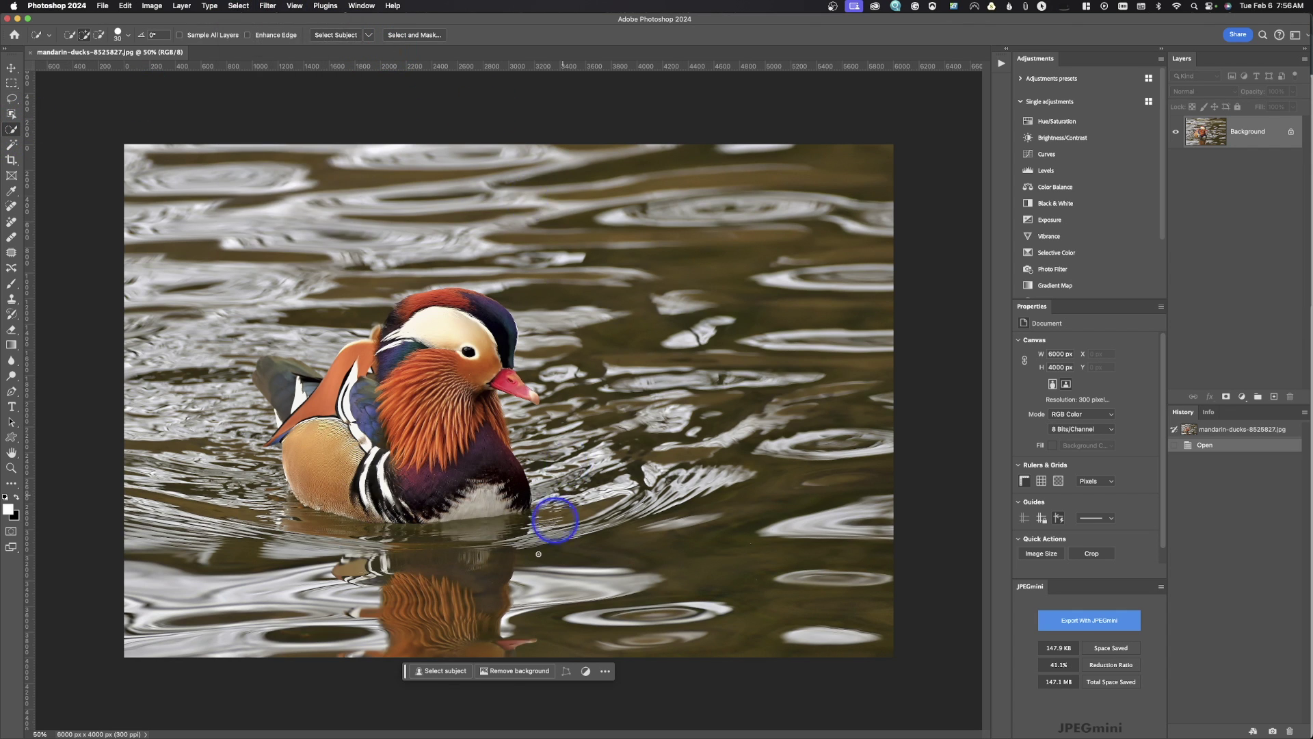
{"action": "left_click", "coordinate": [449, 671]}
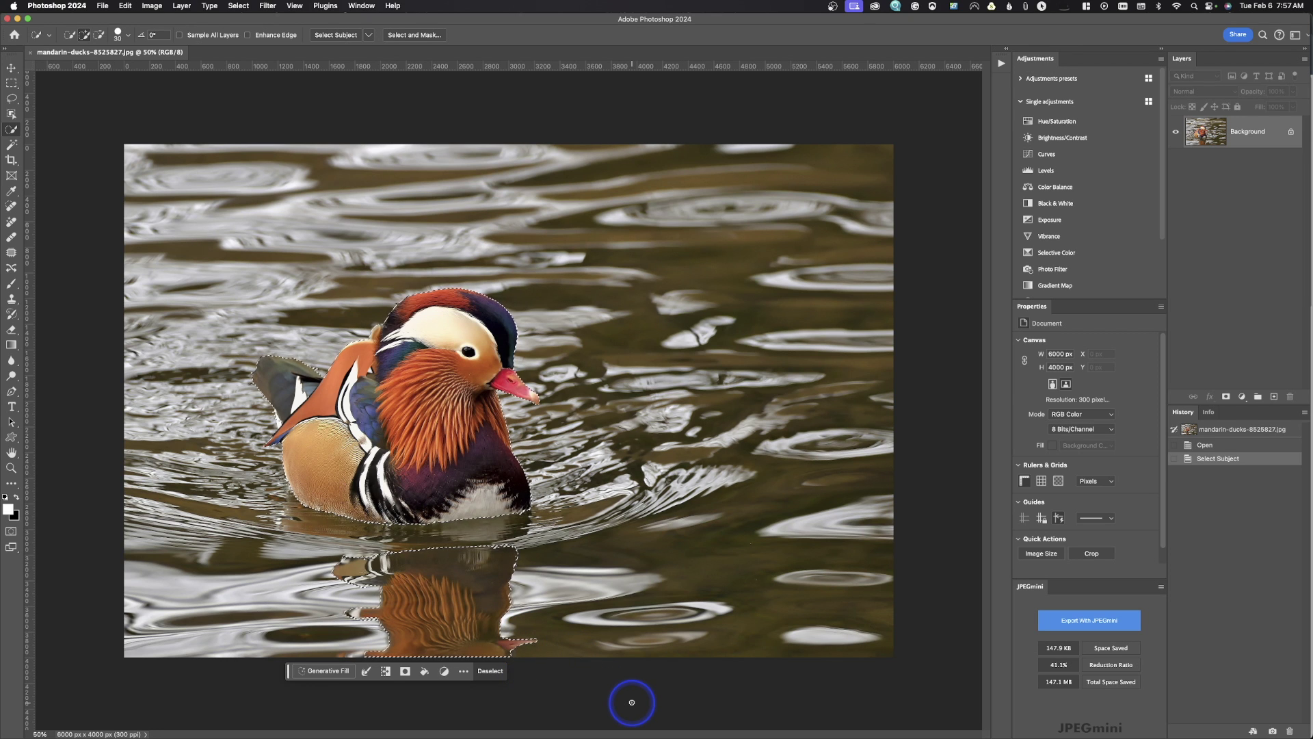
{"action": "key", "text": "shift+super+i"}
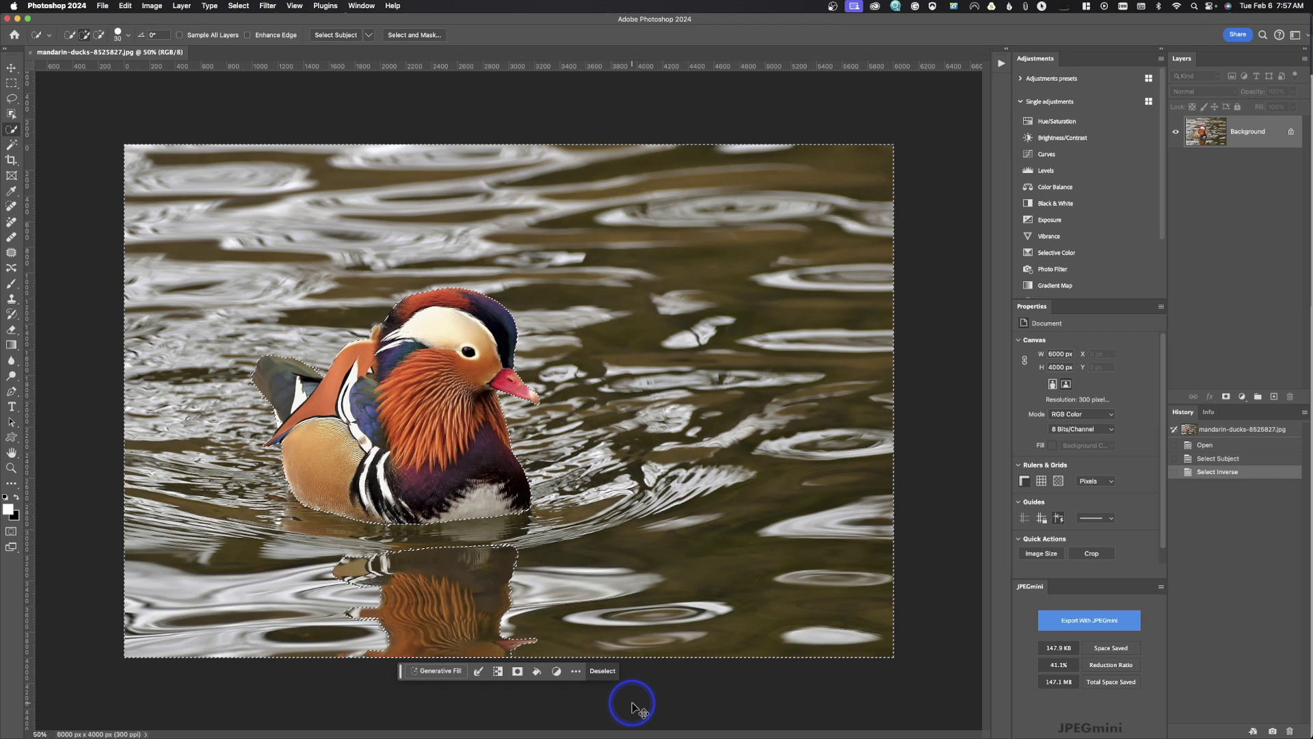
- Undo the inversion, re-invert, try and undo a layer mask, then deselect everything
{"action": "key", "text": "super+z"}
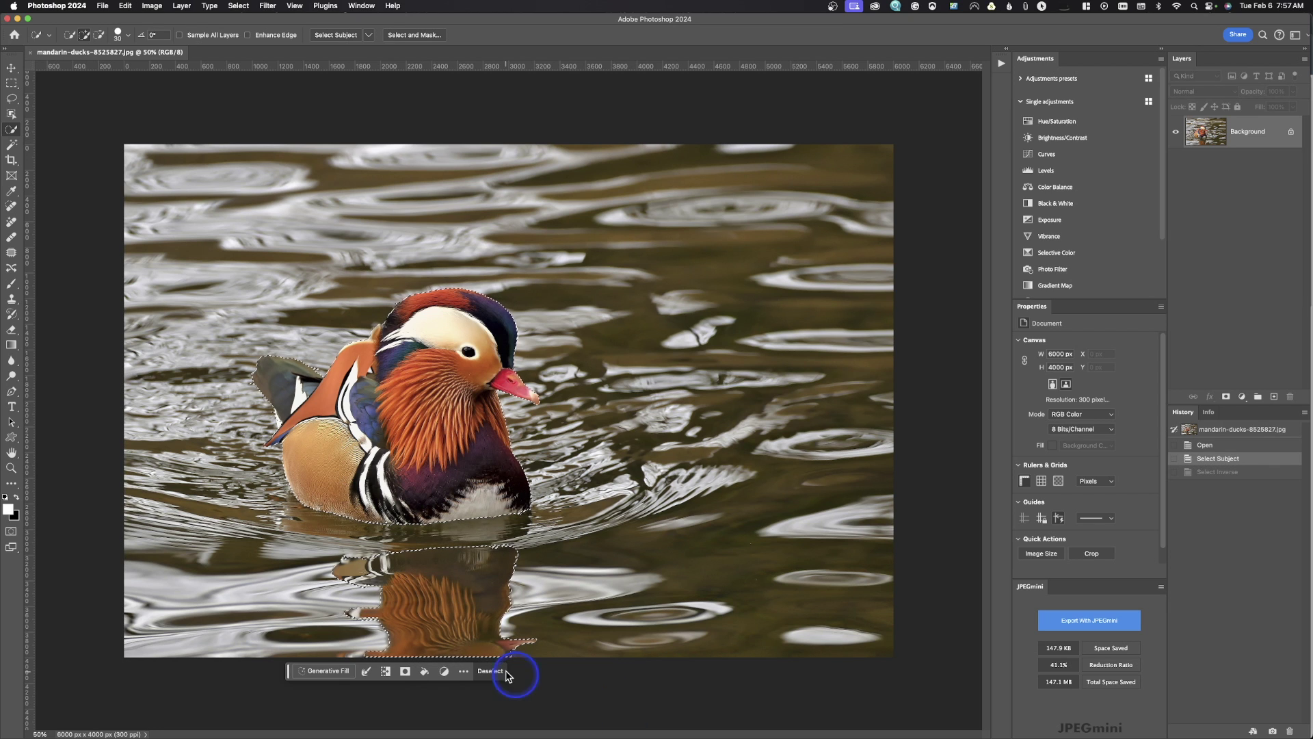
{"action": "left_click", "coordinate": [387, 670]}
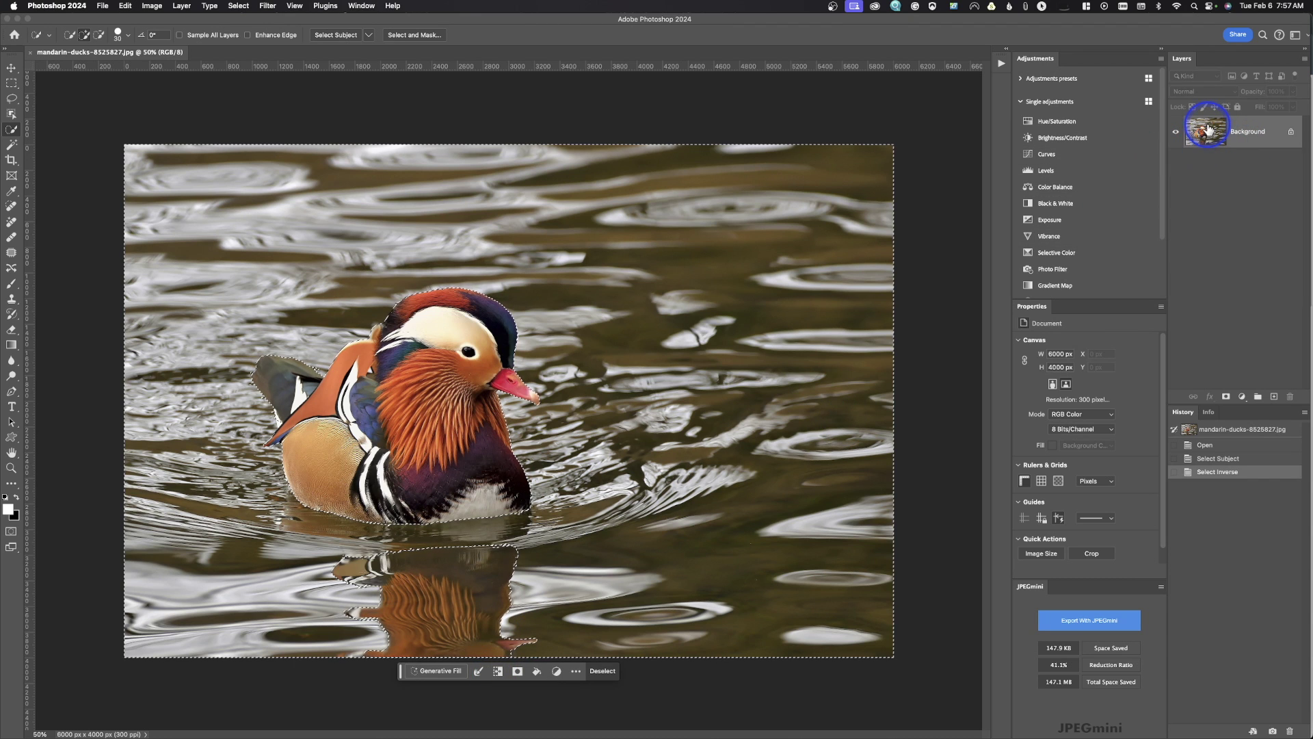
{"action": "left_click", "coordinate": [517, 670]}
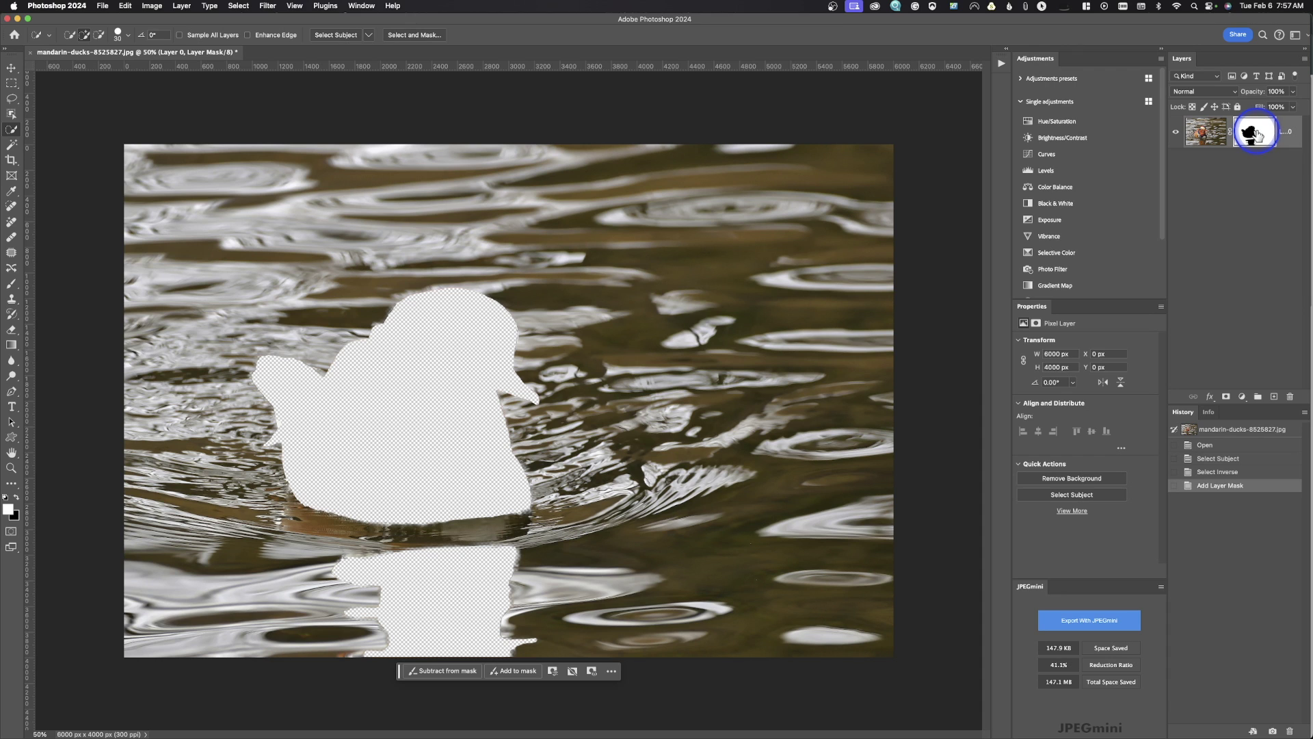
{"action": "key", "text": "super+z"}
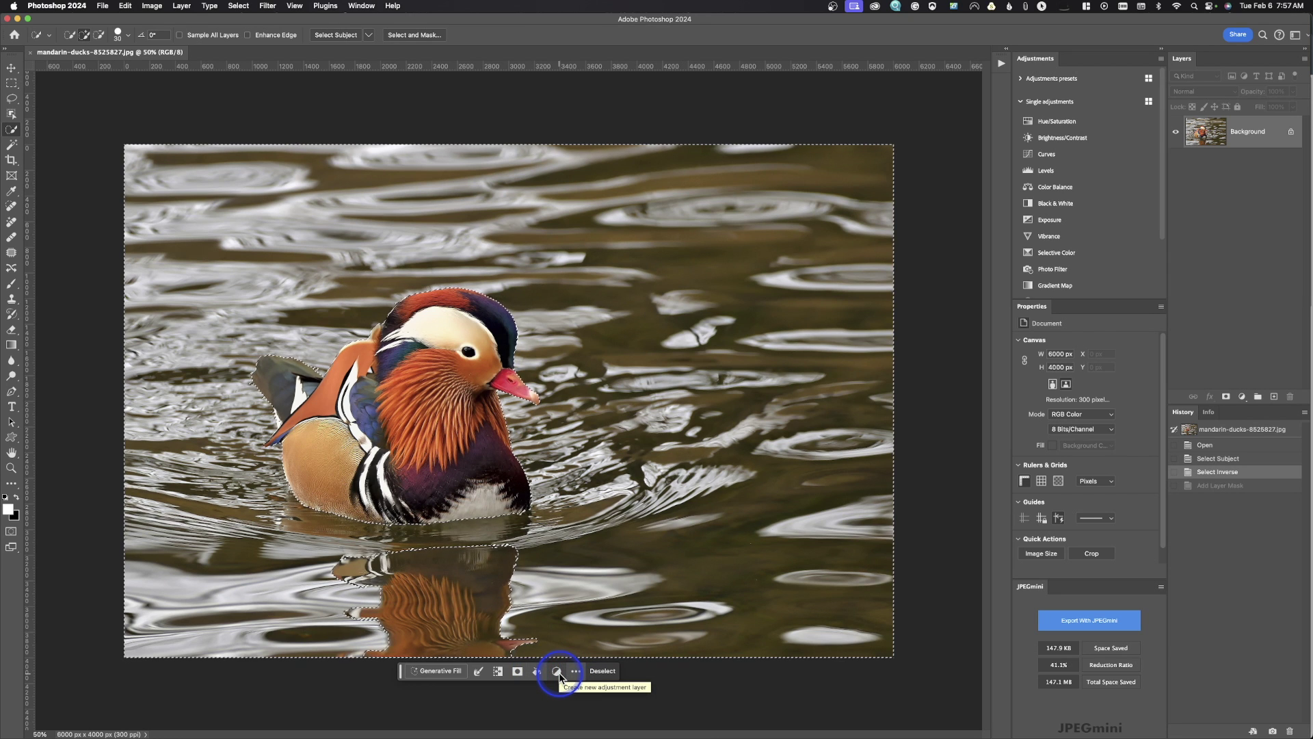
{"action": "left_click", "coordinate": [614, 671]}
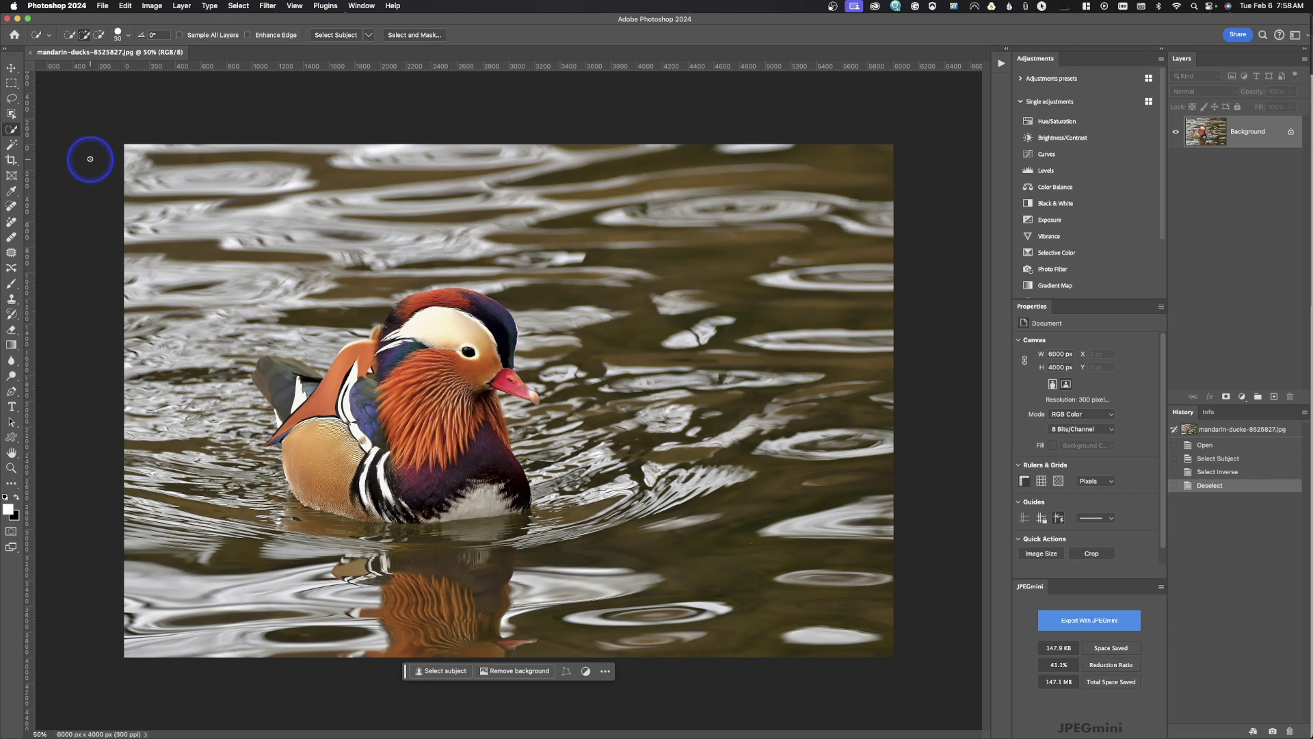
- With the Lasso tool active, reselect the duck and reflection via Select subject, undoing a trial inversion
{"action": "left_click", "coordinate": [13, 101]}
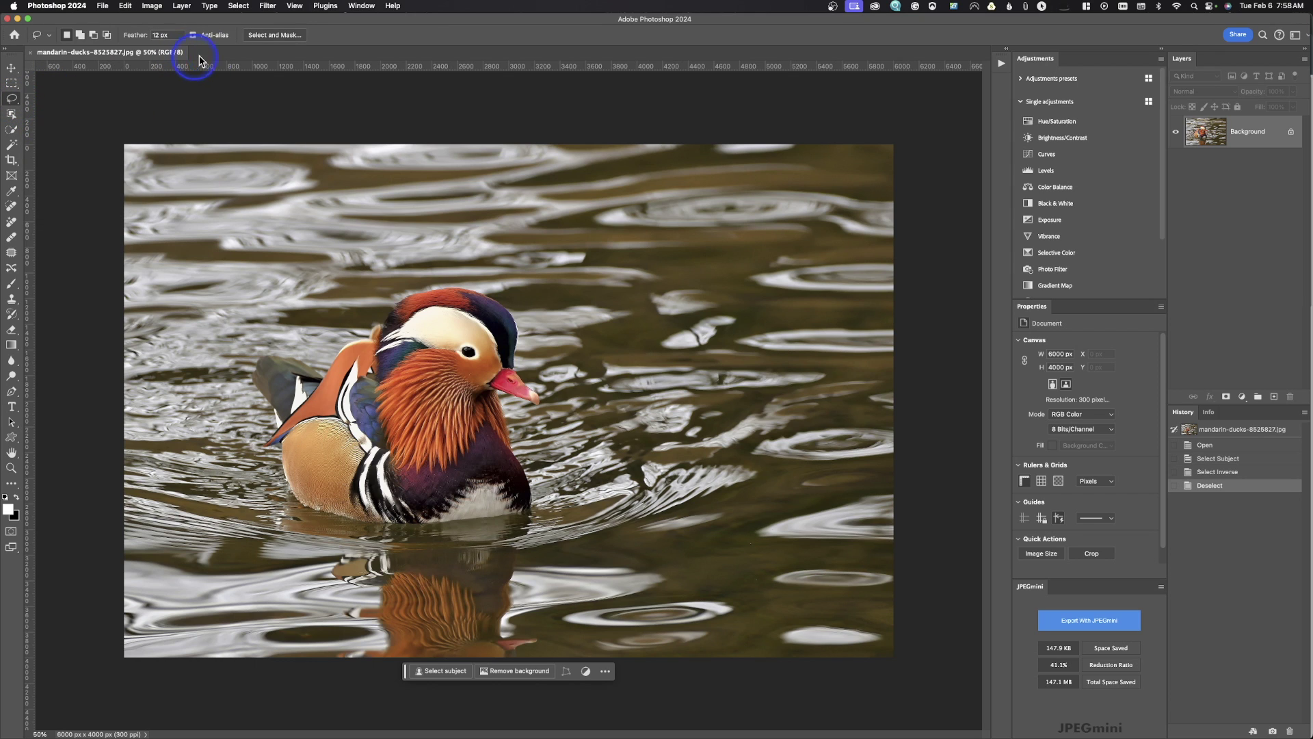
{"action": "left_click", "coordinate": [445, 672]}
{"action": "key", "text": "ctrl+shift+i"}
{"action": "key", "text": "ctrl+shift+i"}
{"action": "key", "text": "ctrl+shift+i"}
{"action": "key", "text": "ctrl+z"}
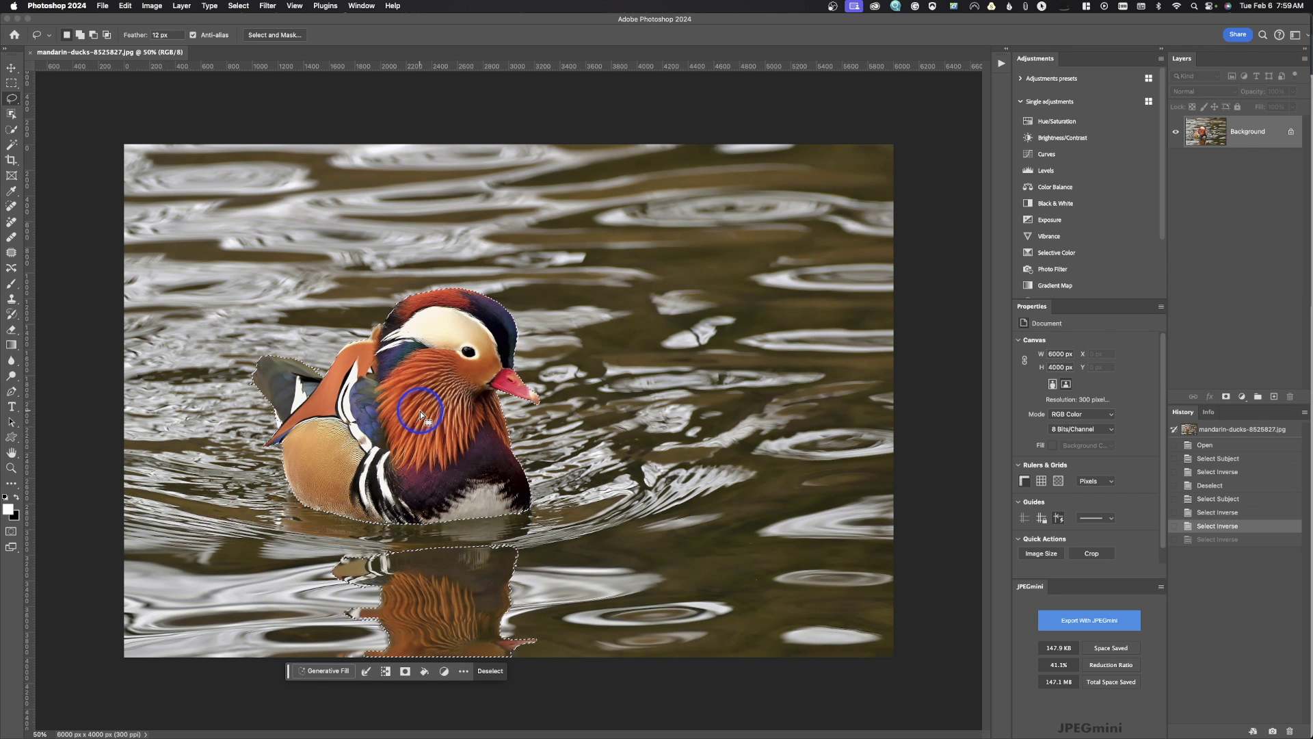
{"action": "left_click", "coordinate": [366, 672]}
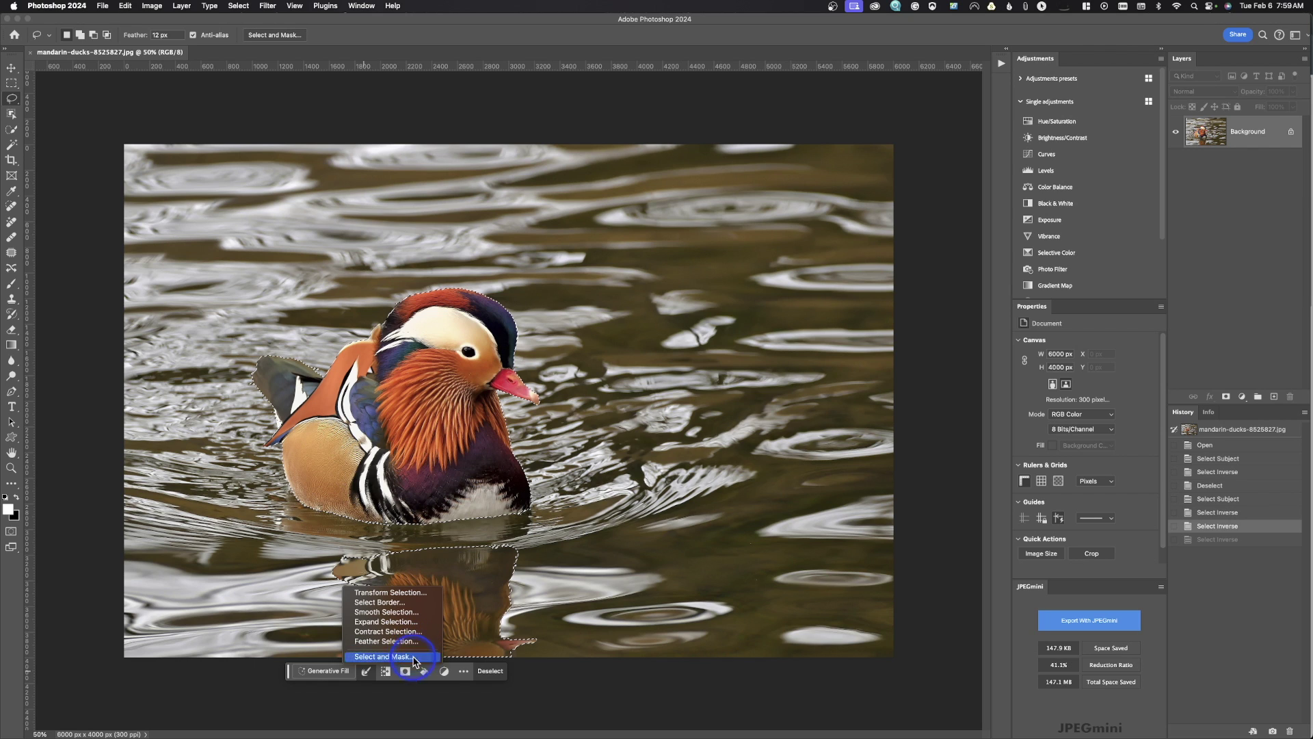
{"action": "left_click", "coordinate": [425, 704]}
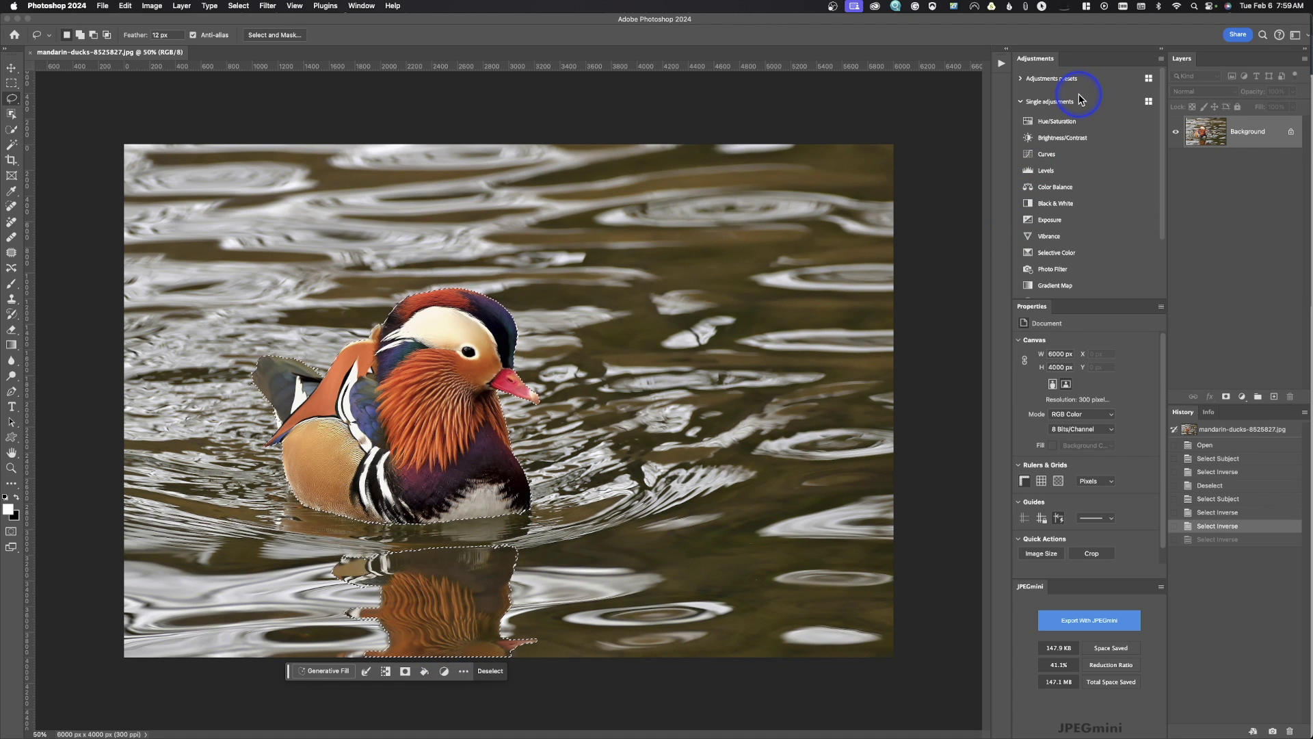
{"action": "left_click", "coordinate": [361, 7]}
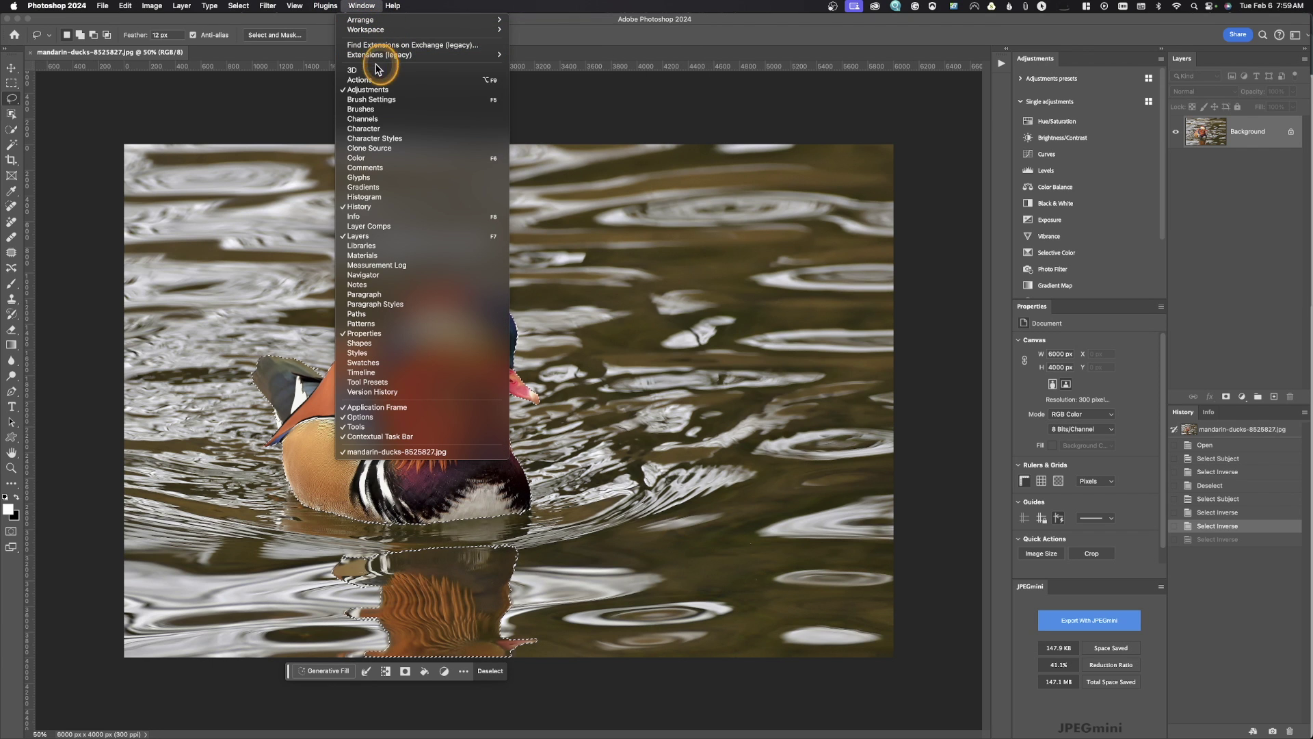
- Toggle the Adjustments panel off and on, then add a Curves layer masked to the duck
{"action": "left_click", "coordinate": [363, 90]}
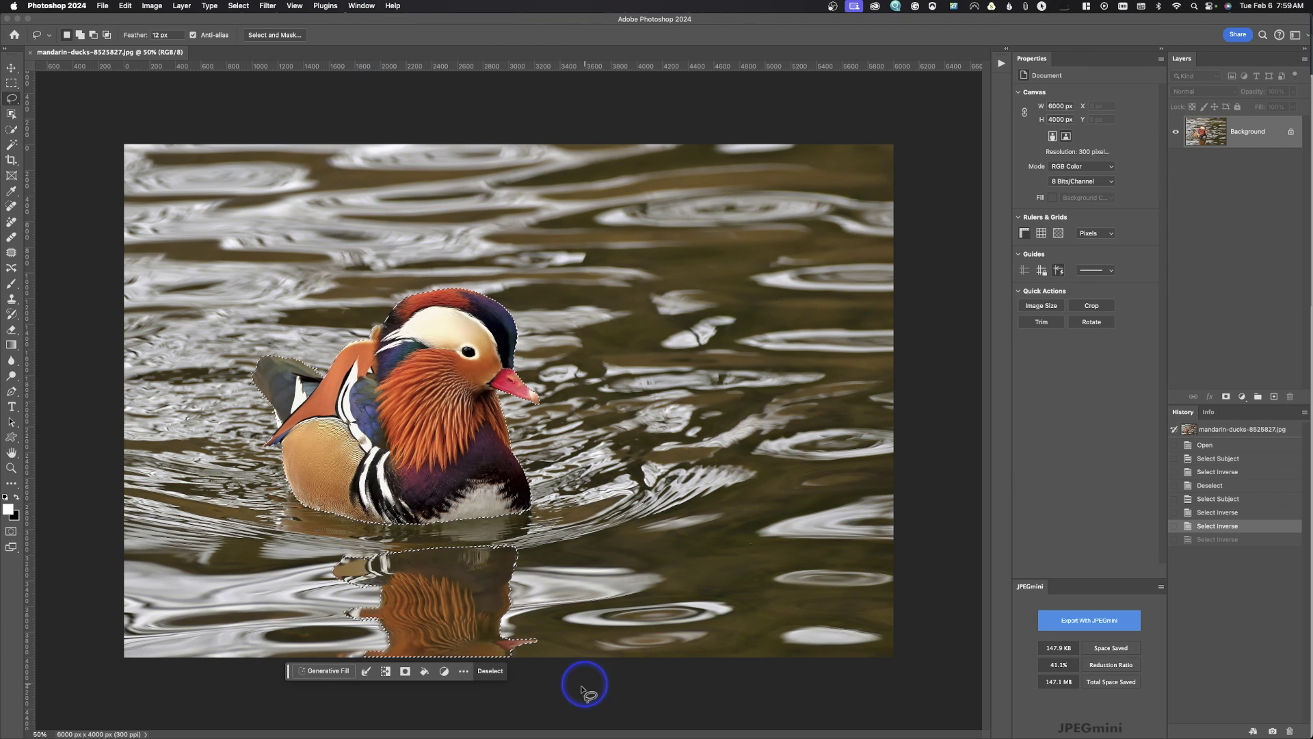
{"action": "left_click", "coordinate": [445, 673]}
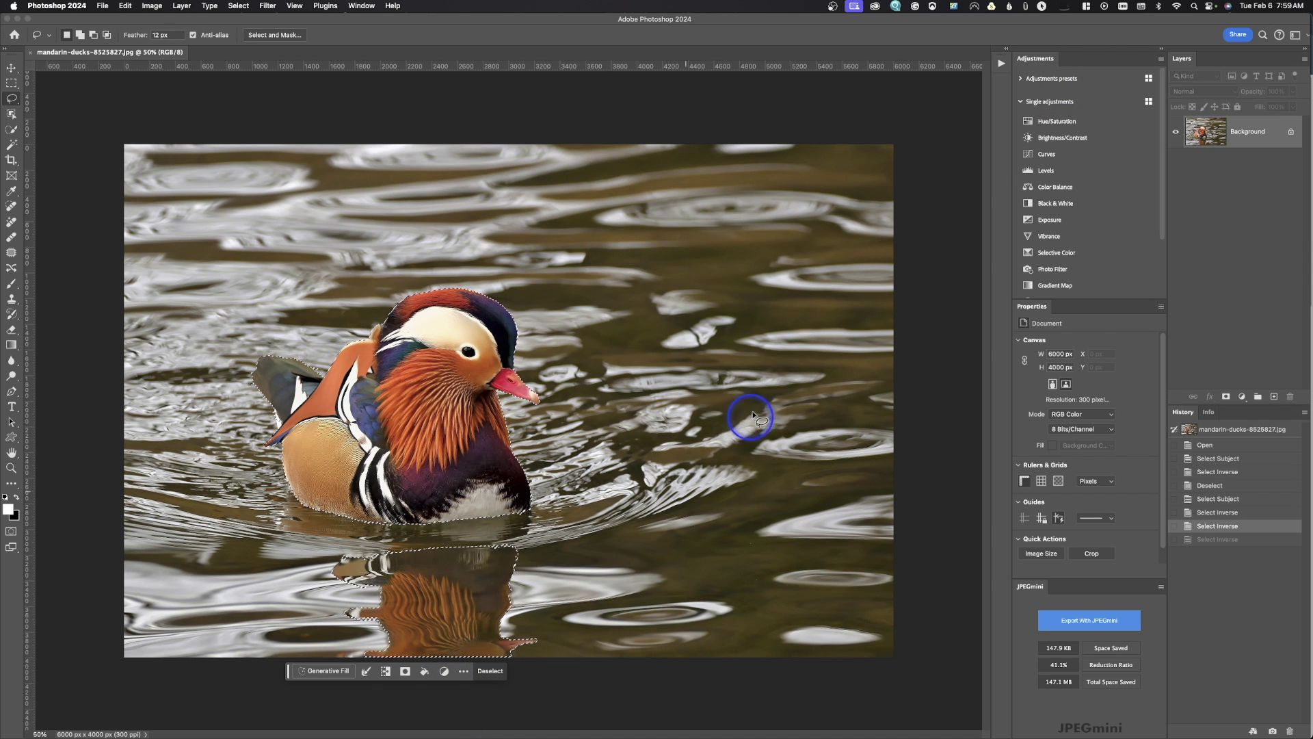
{"action": "left_click", "coordinate": [1071, 156]}
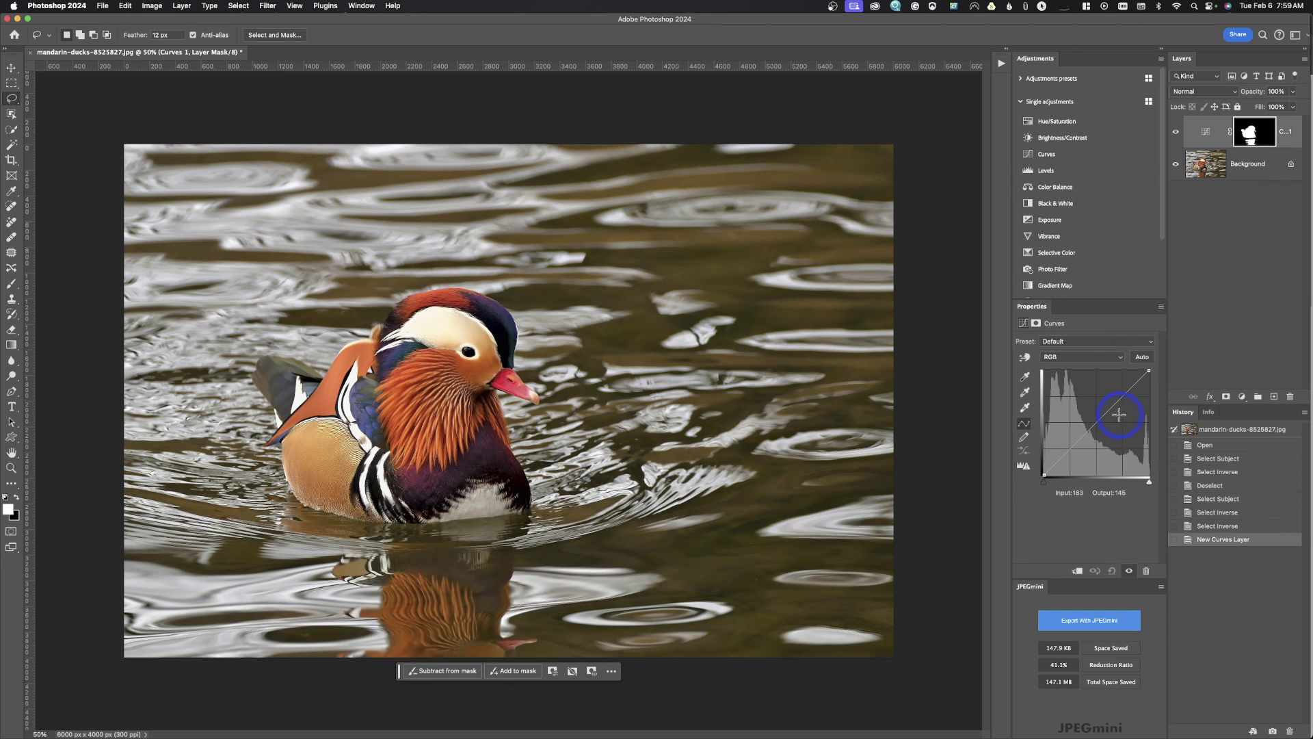
- Lift the Curves point to input 119, output 133 and view the layer mask alone
{"action": "left_click_drag", "start_coordinate": [1092, 426], "coordinate": [1093, 421]}
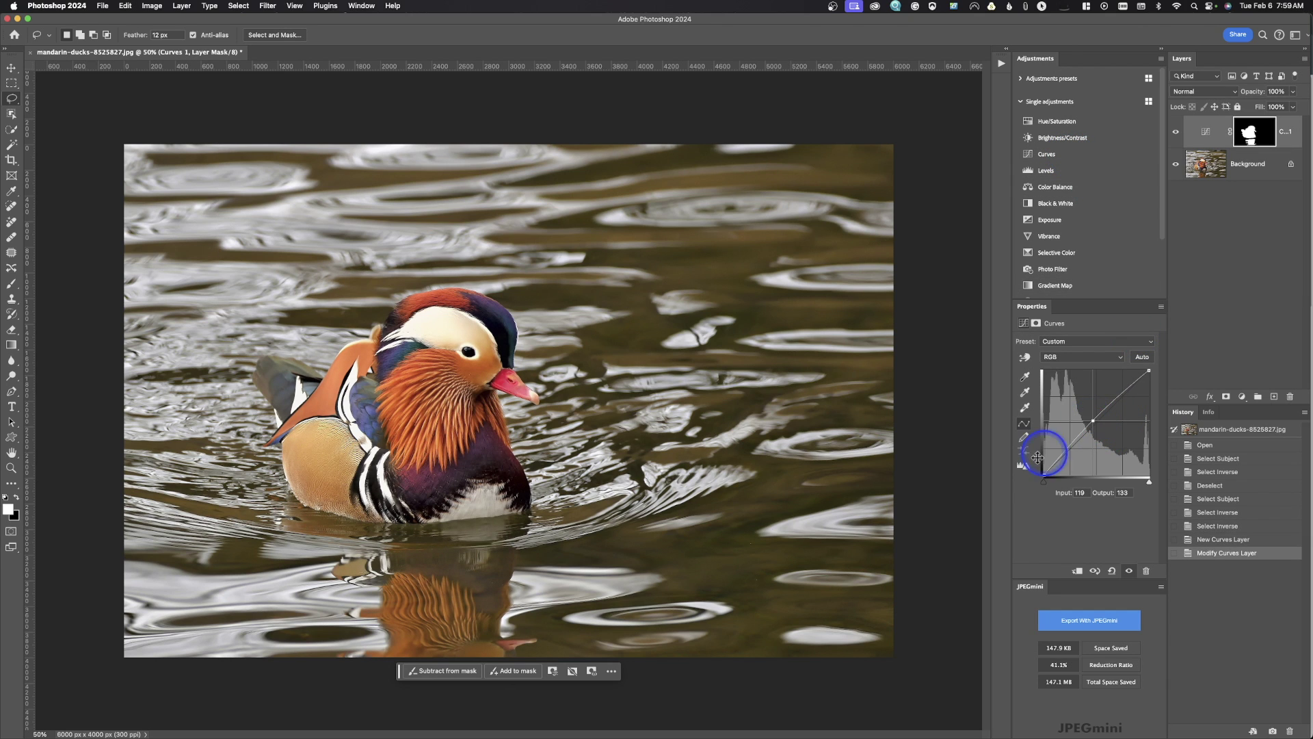
{"action": "left_click", "coordinate": [1250, 136], "text": "alt"}
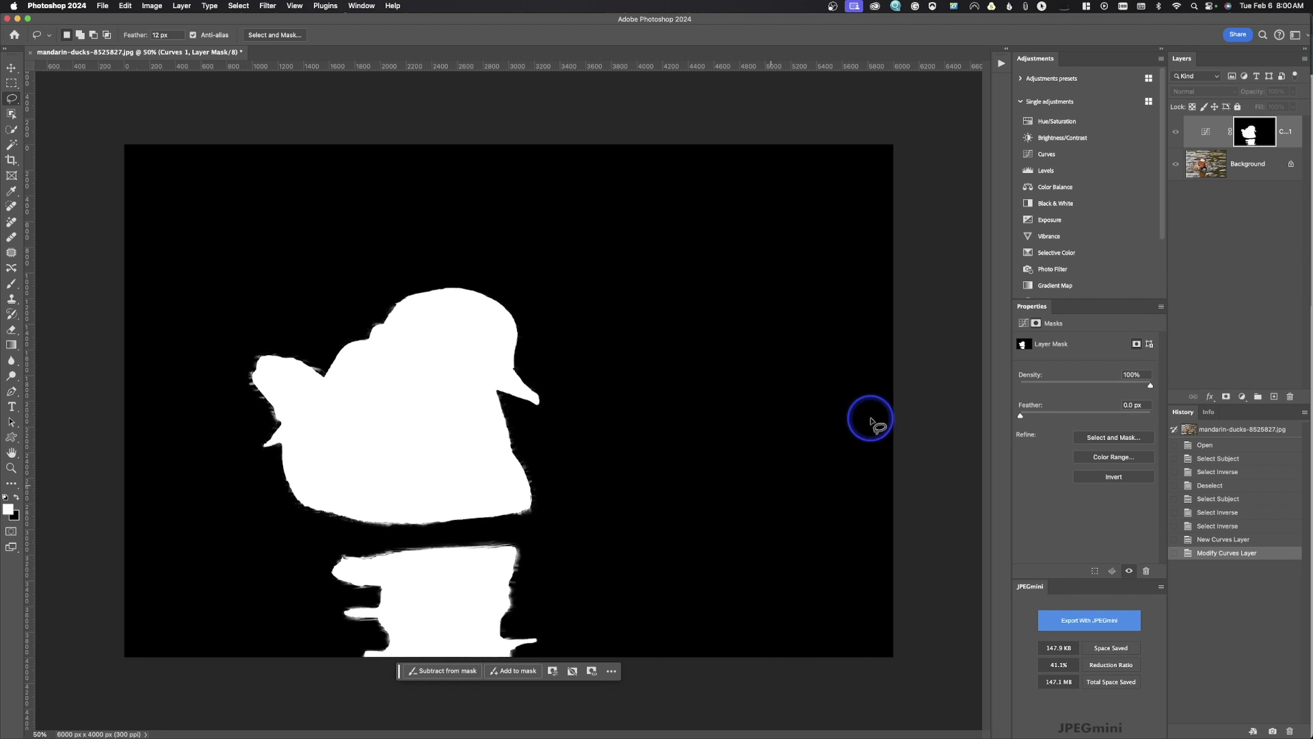
- Brush the duck's reflection out of the Curves mask and add a water patch right of the duck
{"action": "left_click", "coordinate": [1254, 131], "text": "alt"}
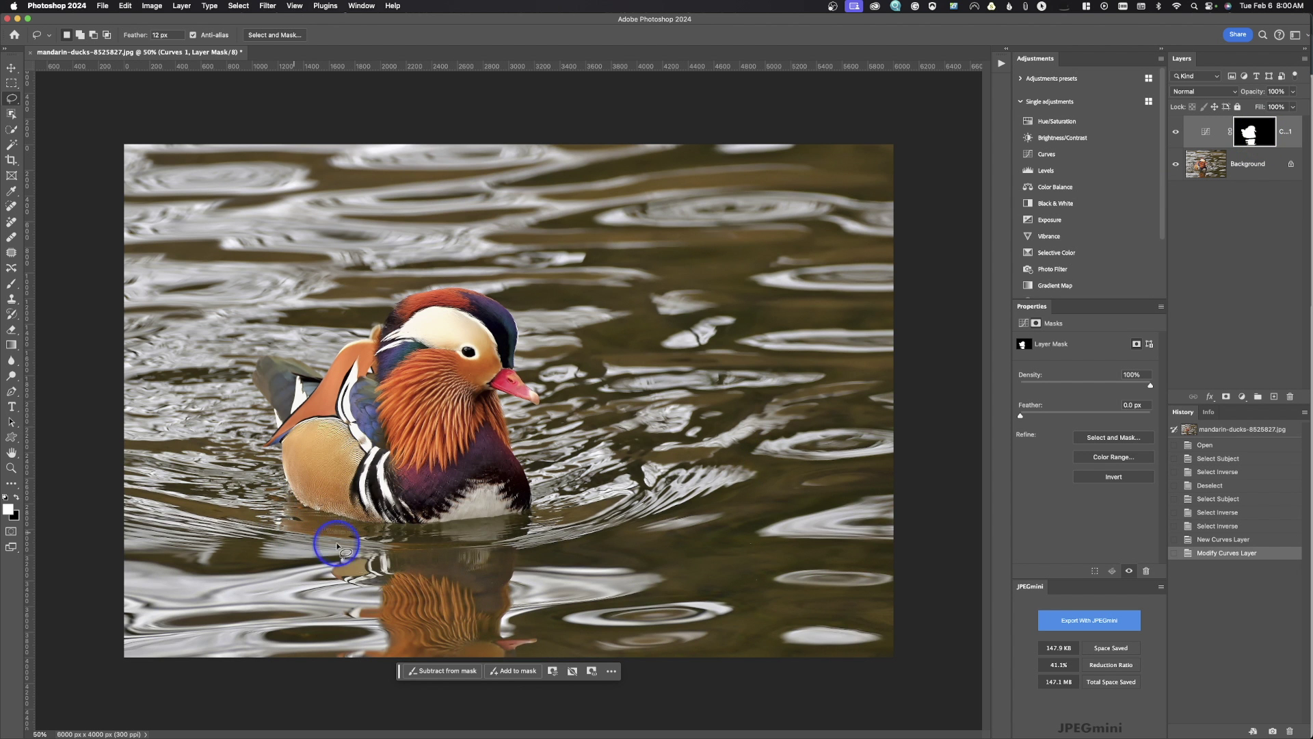
{"action": "left_click", "coordinate": [452, 673]}
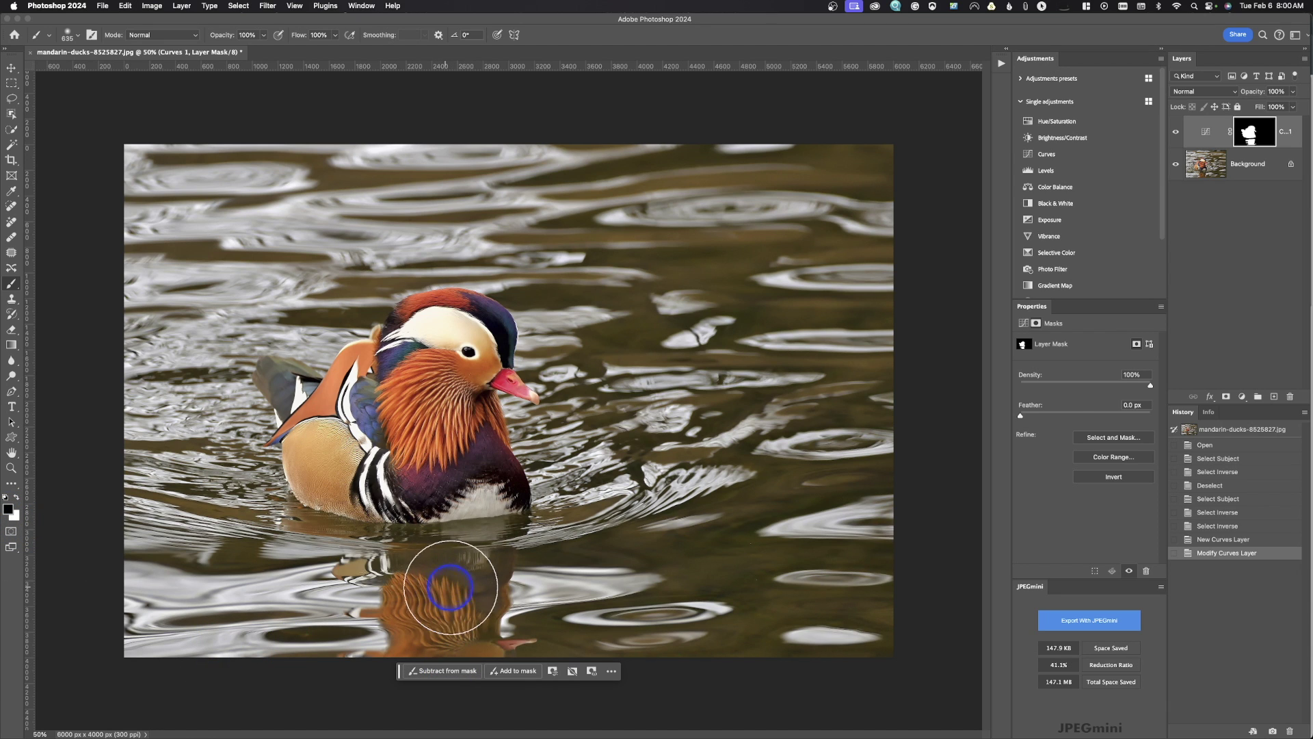
{"action": "mouse_move", "coordinate": [369, 601]}
{"action": "left_mouse_down"}
{"action": "mouse_move", "coordinate": [432, 645]}
{"action": "mouse_move", "coordinate": [589, 631]}
{"action": "mouse_move", "coordinate": [349, 607]}
{"action": "mouse_move", "coordinate": [506, 622]}
{"action": "left_mouse_up"}
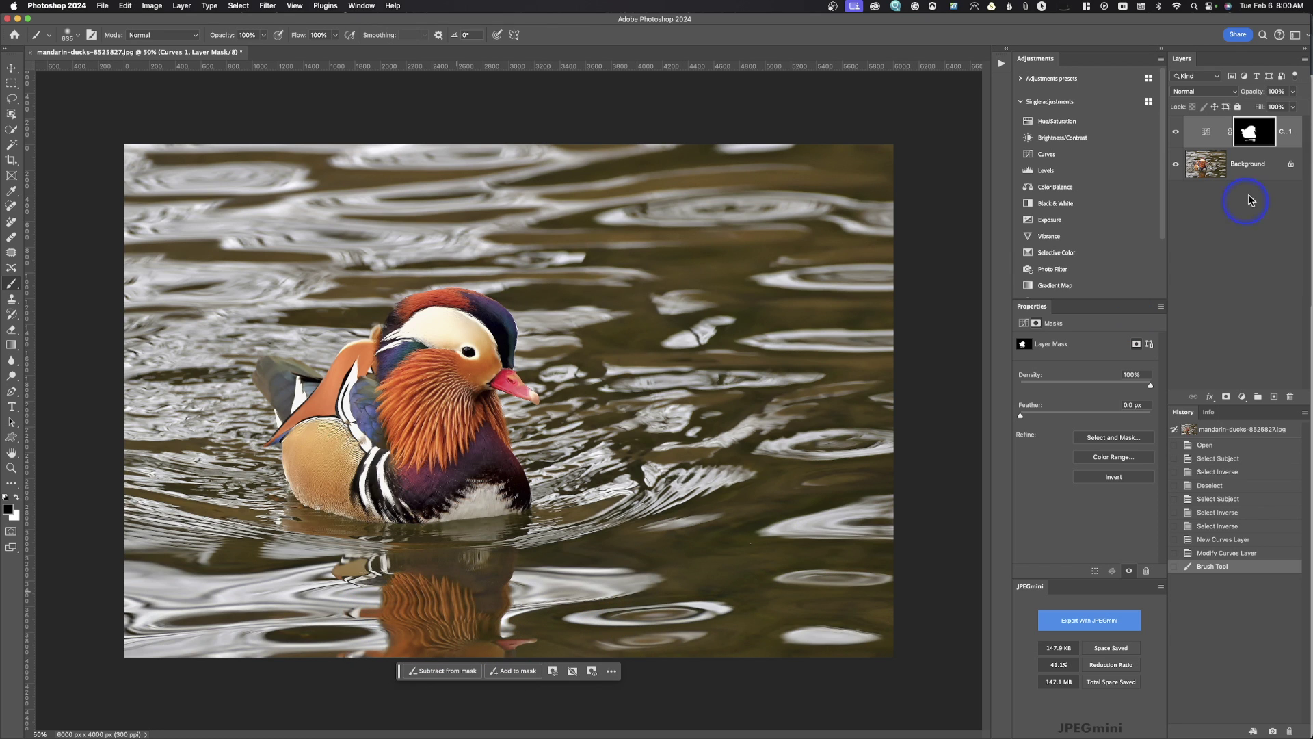
{"action": "mouse_move", "coordinate": [547, 563]}
{"action": "left_mouse_down"}
{"action": "mouse_move", "coordinate": [524, 580]}
{"action": "mouse_move", "coordinate": [331, 578]}
{"action": "mouse_move", "coordinate": [482, 630]}
{"action": "mouse_move", "coordinate": [531, 573]}
{"action": "mouse_move", "coordinate": [532, 619]}
{"action": "left_mouse_up"}
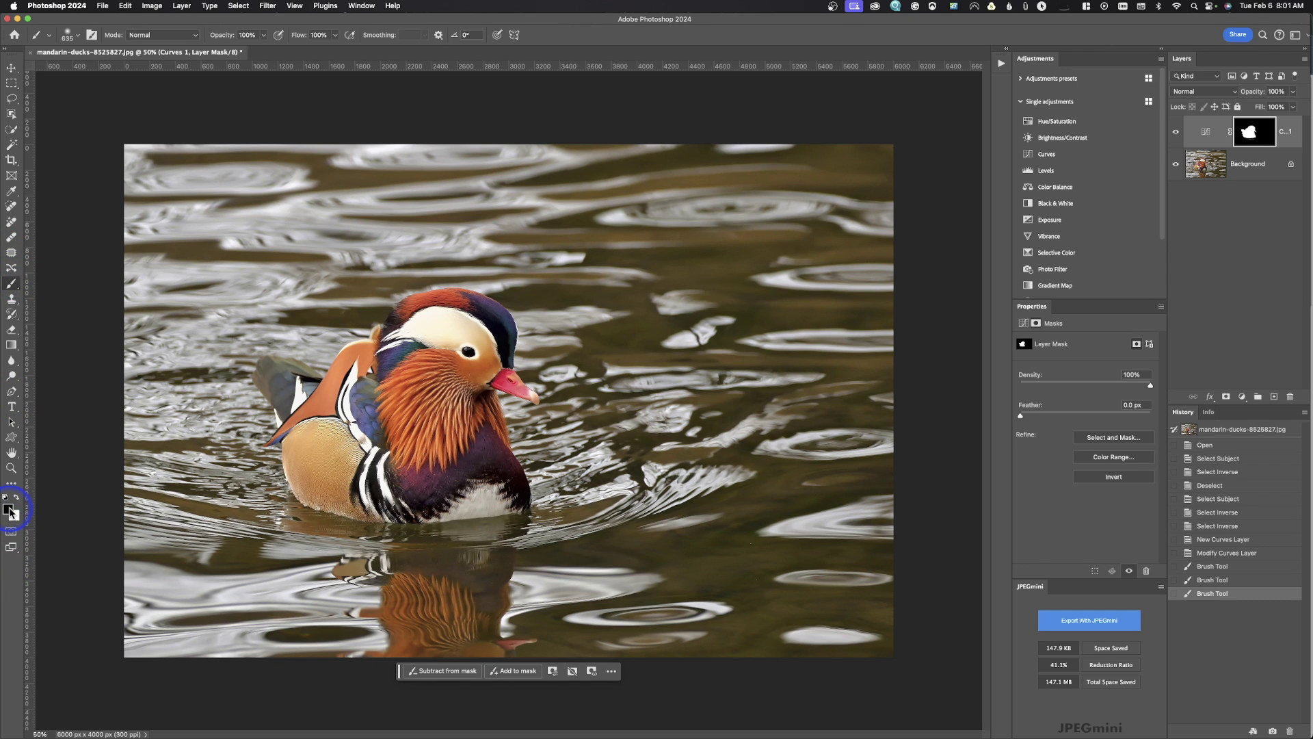
{"action": "left_click", "coordinate": [523, 673]}
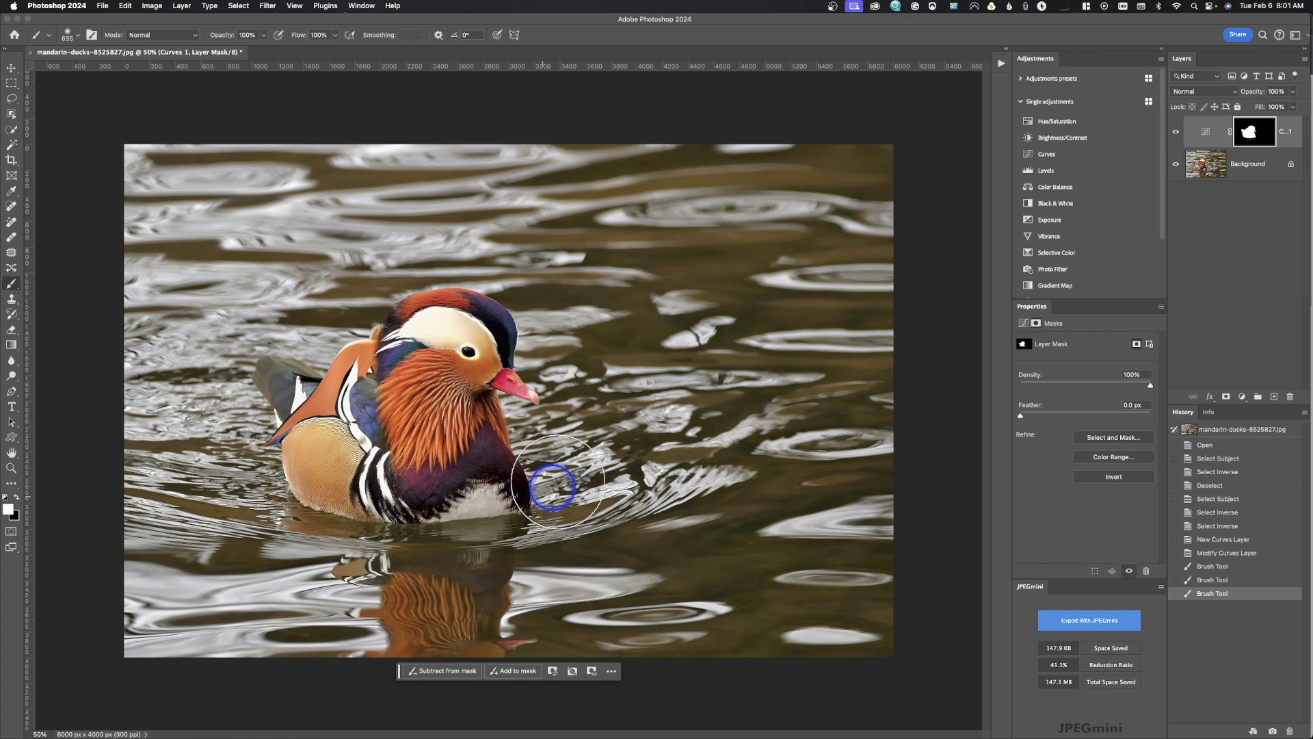
{"action": "mouse_move", "coordinate": [733, 375]}
{"action": "left_mouse_down"}
{"action": "mouse_move", "coordinate": [704, 366]}
{"action": "mouse_move", "coordinate": [709, 415]}
{"action": "left_mouse_up"}
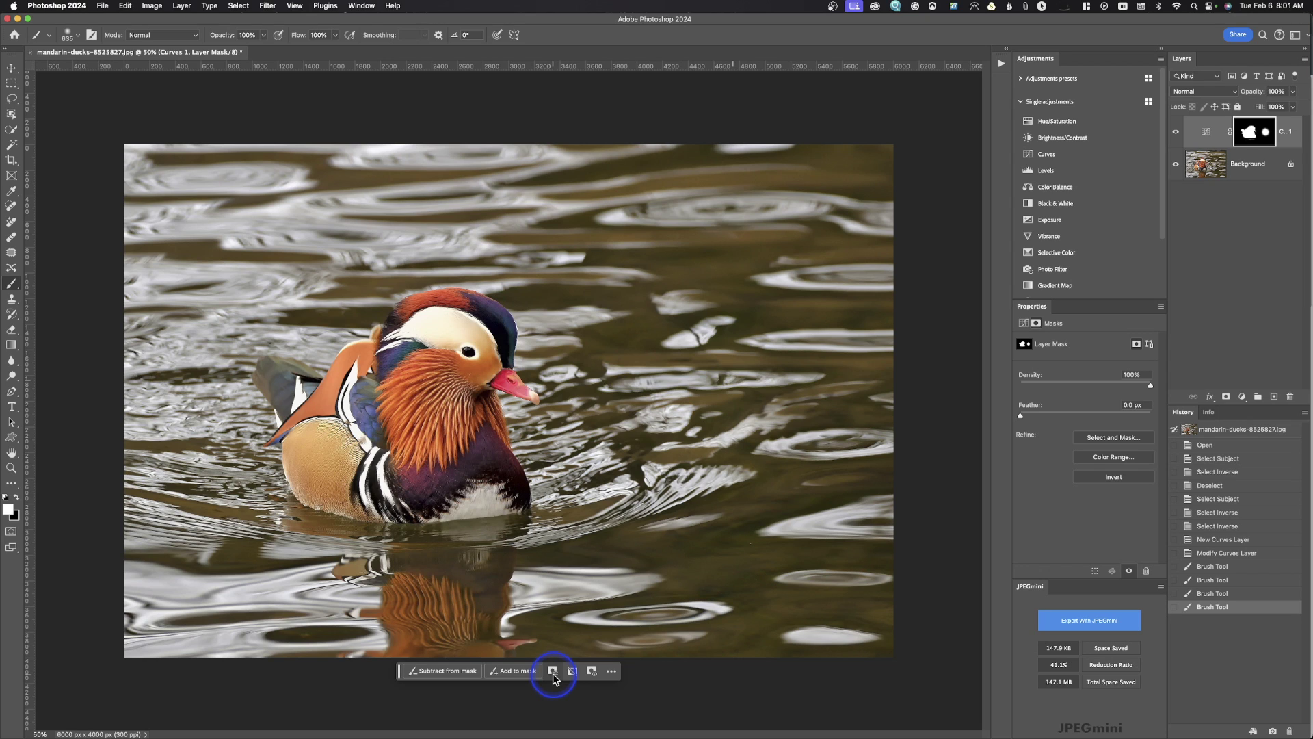
{"action": "left_click", "coordinate": [553, 674]}
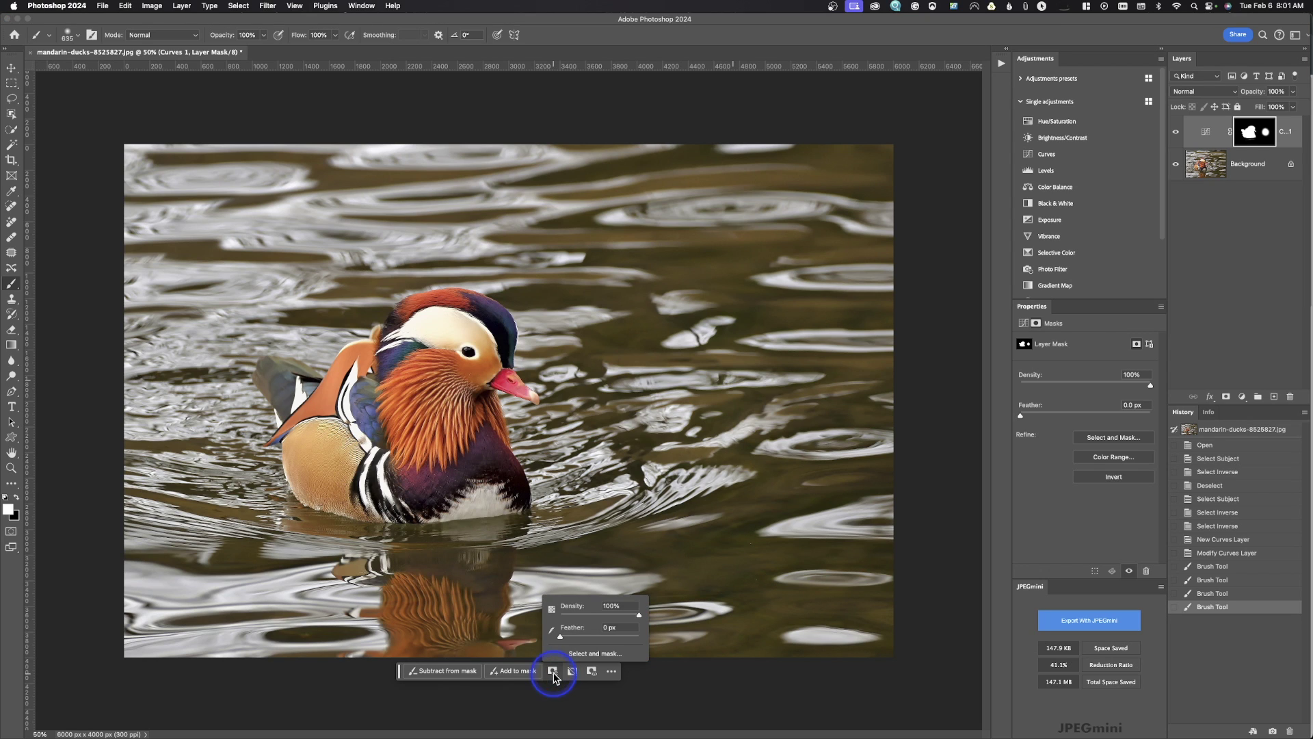
{"action": "left_click", "coordinate": [639, 692]}
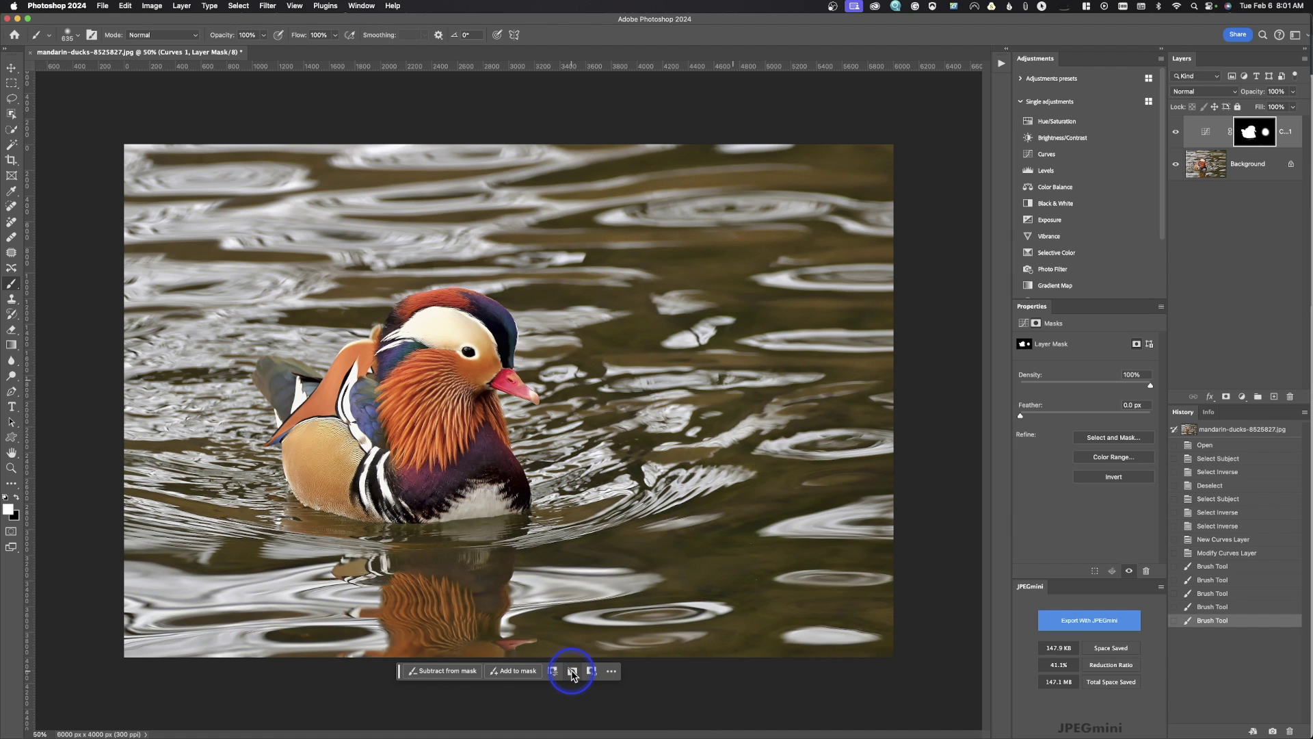
{"action": "left_click", "coordinate": [572, 671]}
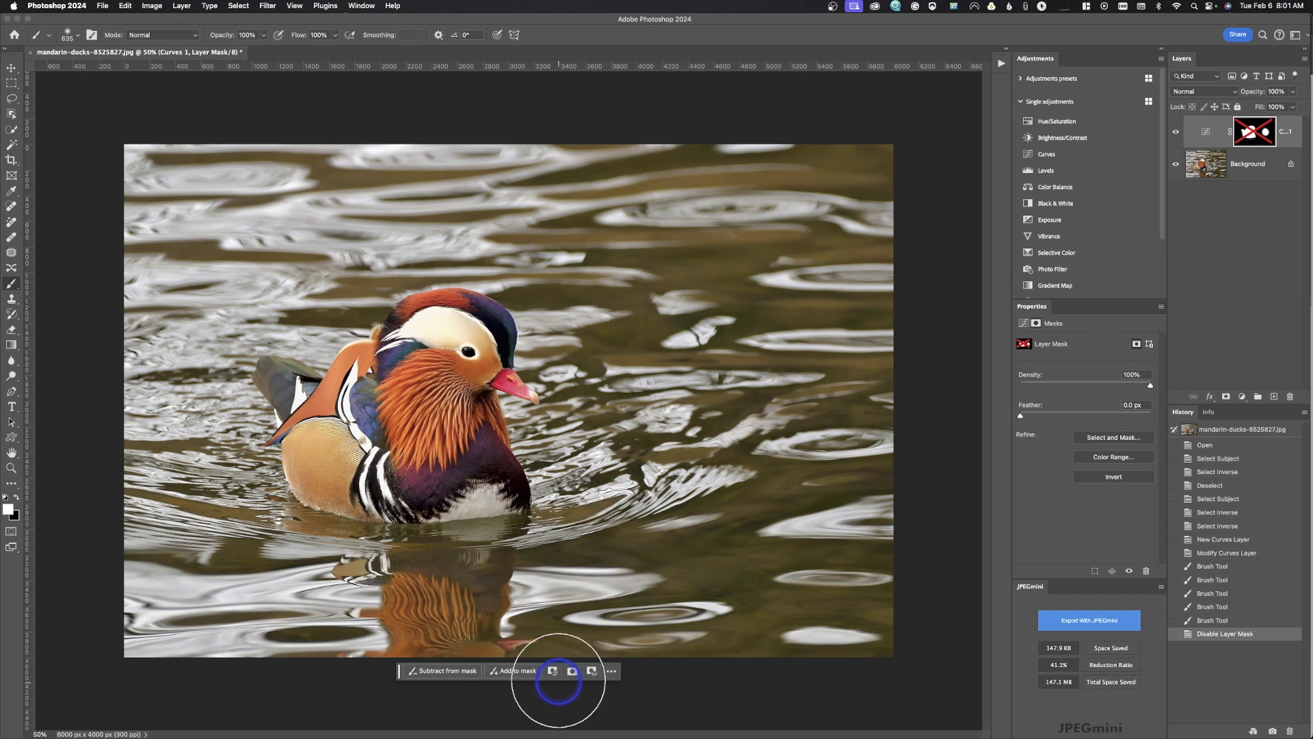
{"action": "left_click", "coordinate": [574, 672]}
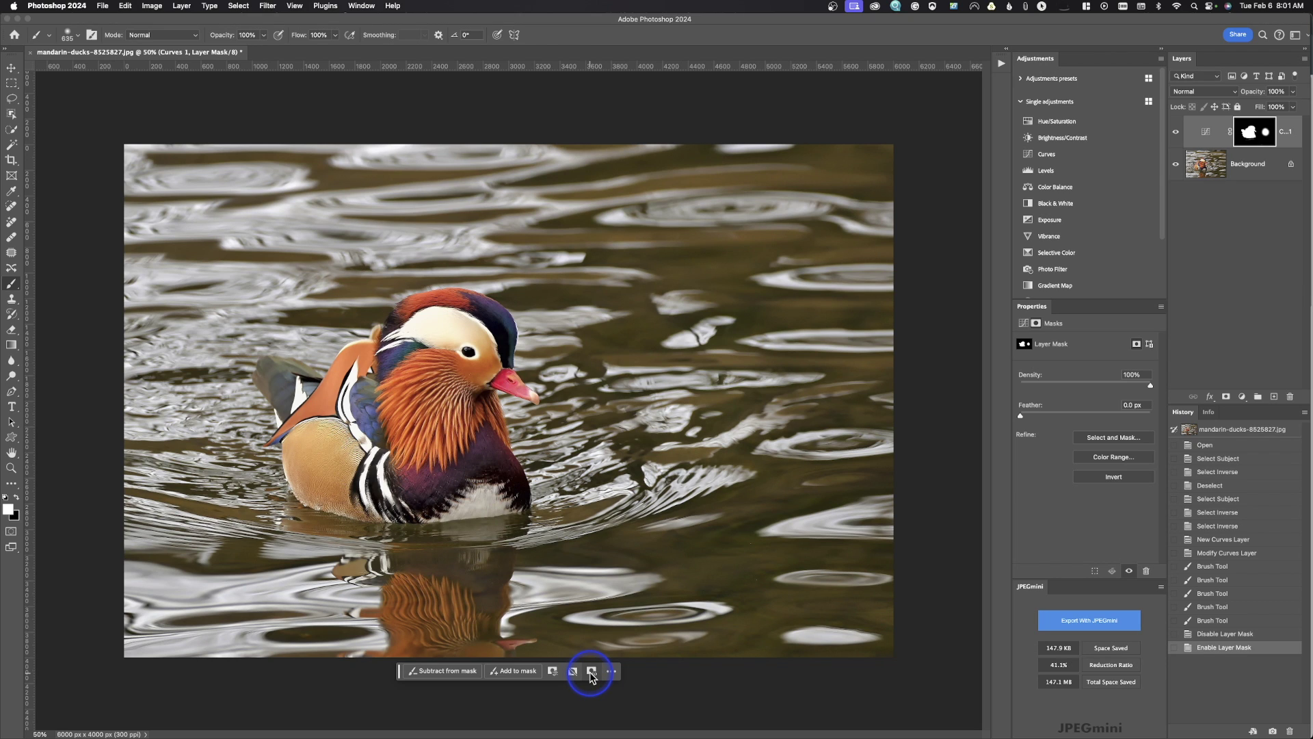
{"action": "left_click", "coordinate": [592, 676]}
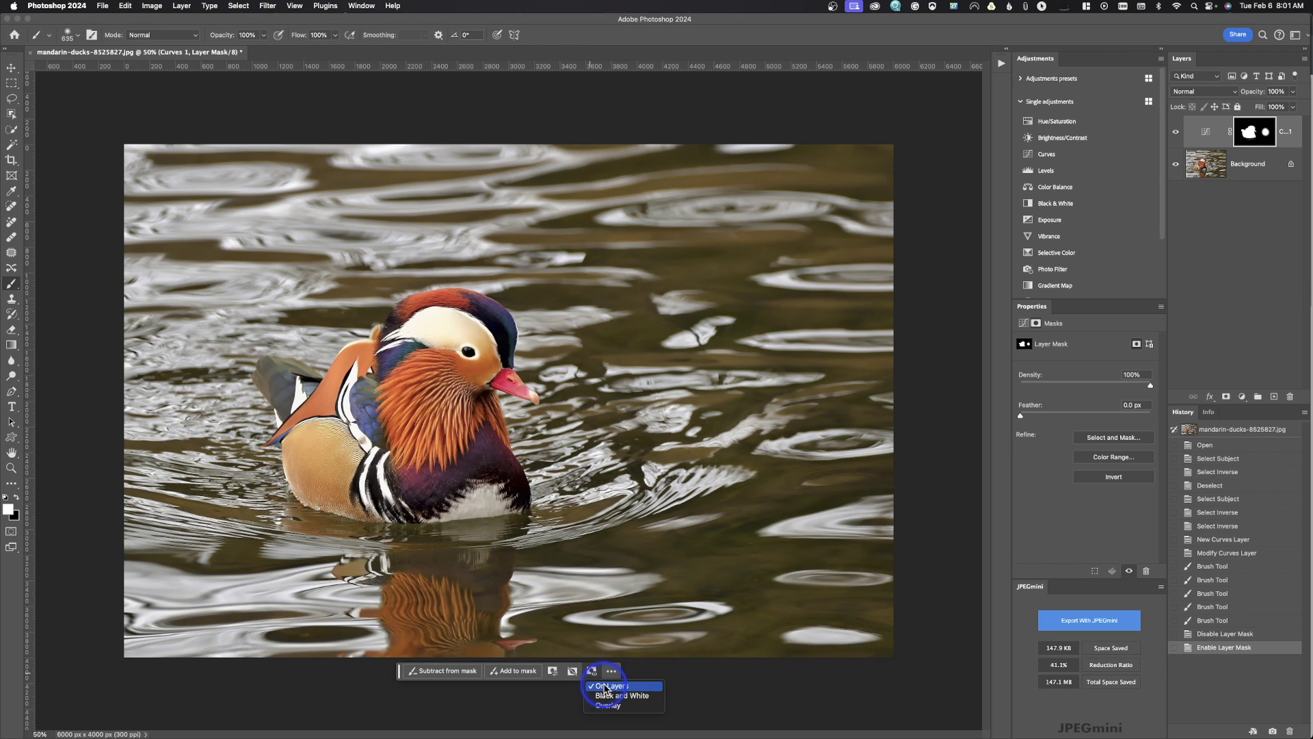
{"action": "left_click", "coordinate": [602, 705]}
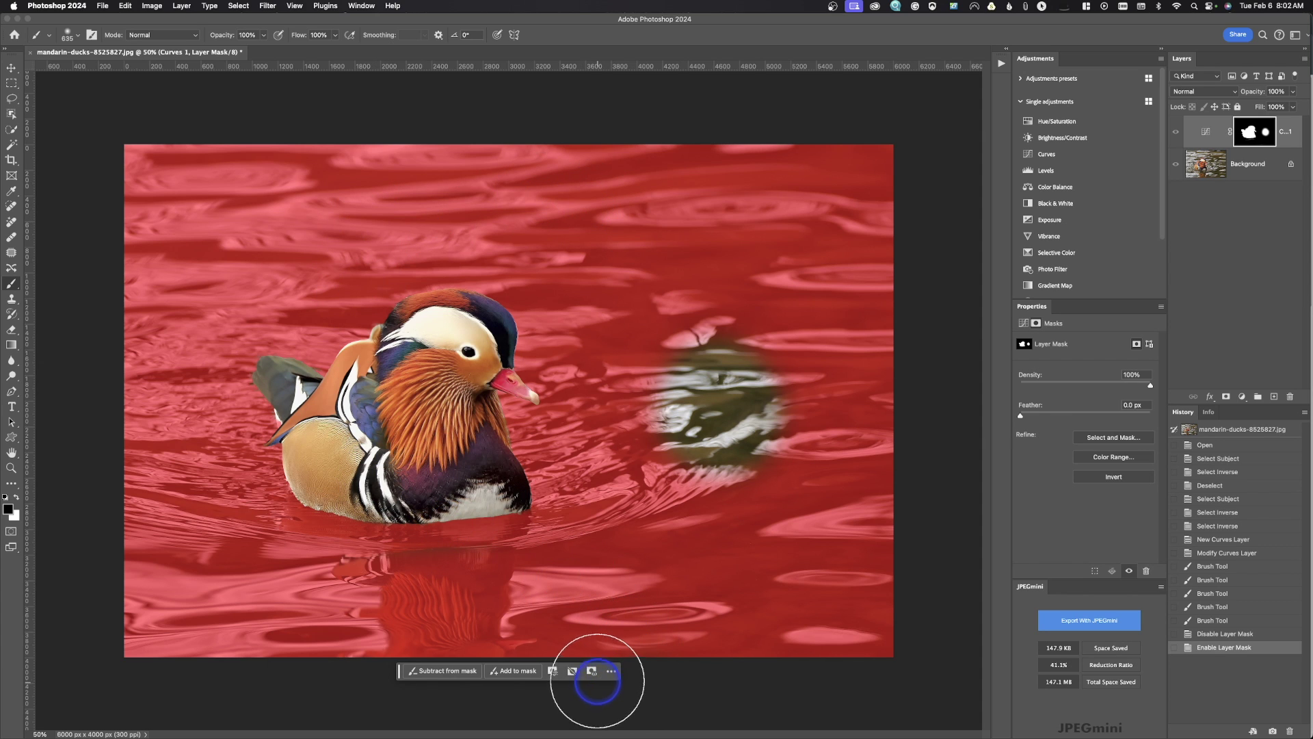
{"action": "left_click", "coordinate": [592, 675]}
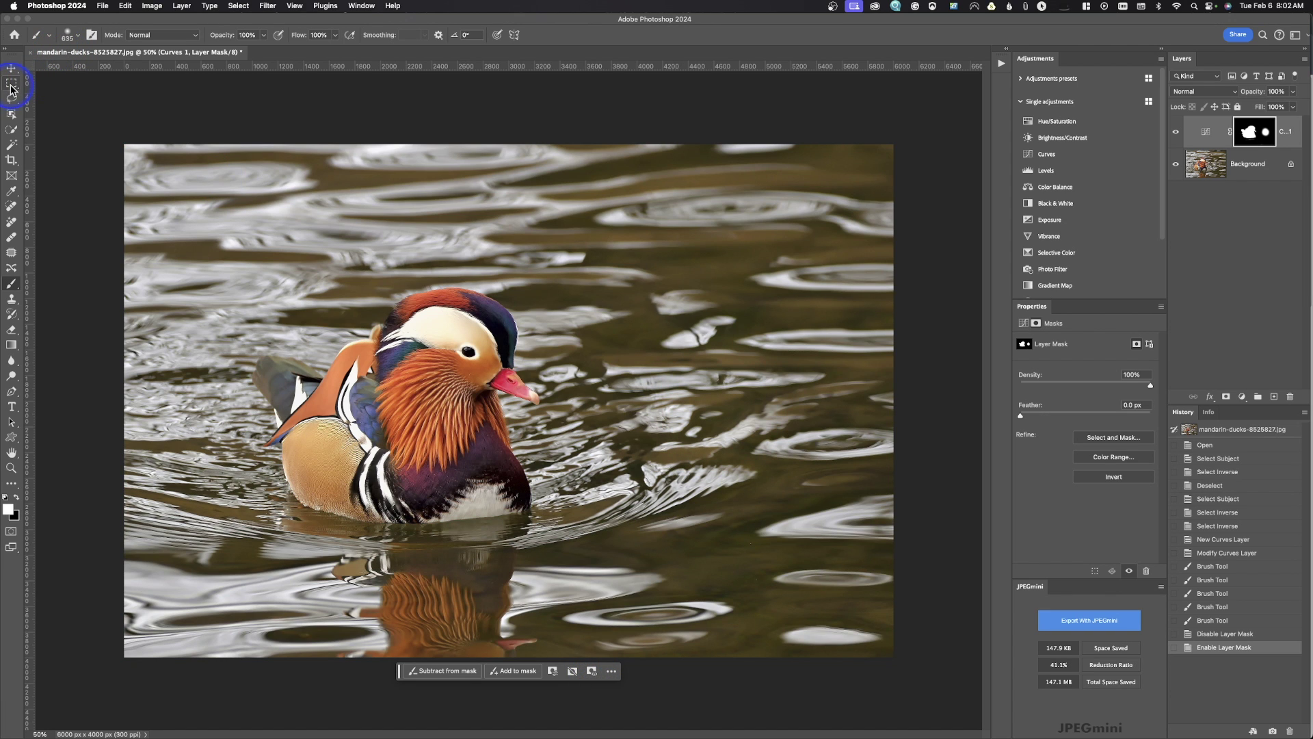
- Pick the Crop tool, check the aspect ratio list without changing it, and open the File menu
{"action": "left_click", "coordinate": [10, 161]}
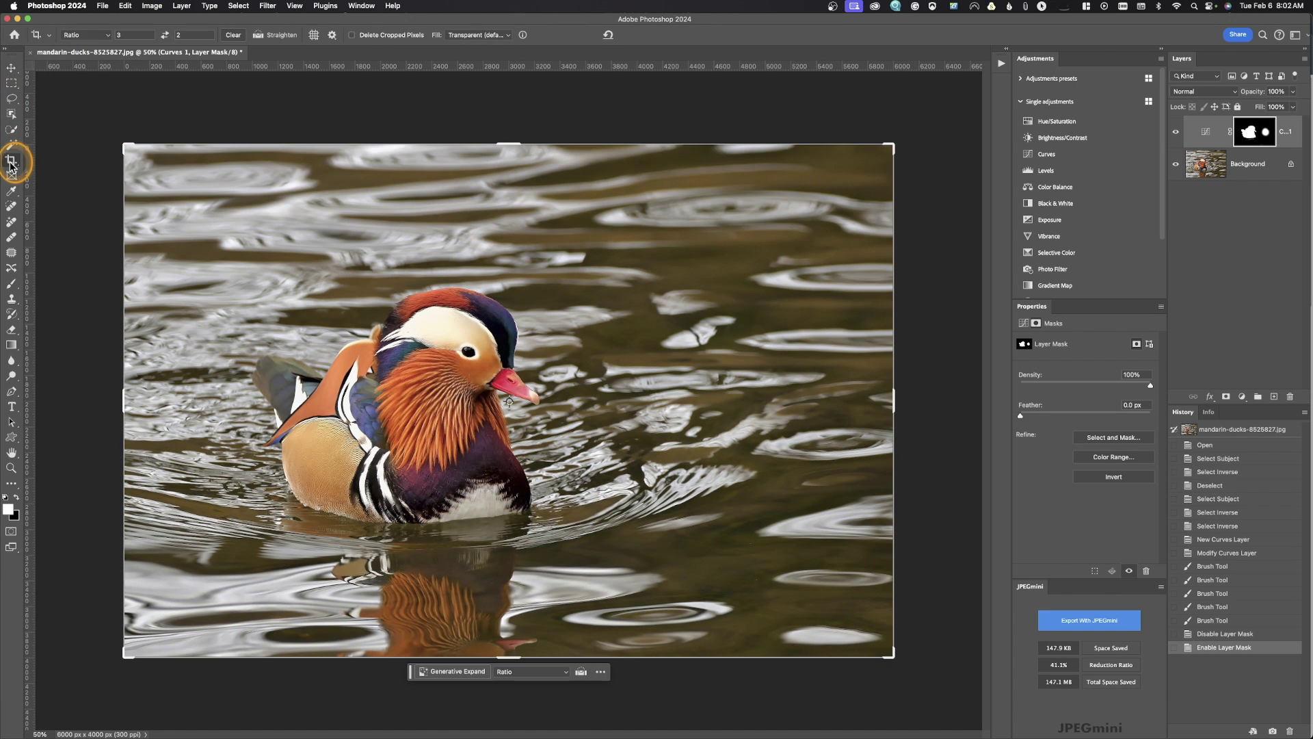
{"action": "left_click", "coordinate": [537, 674]}
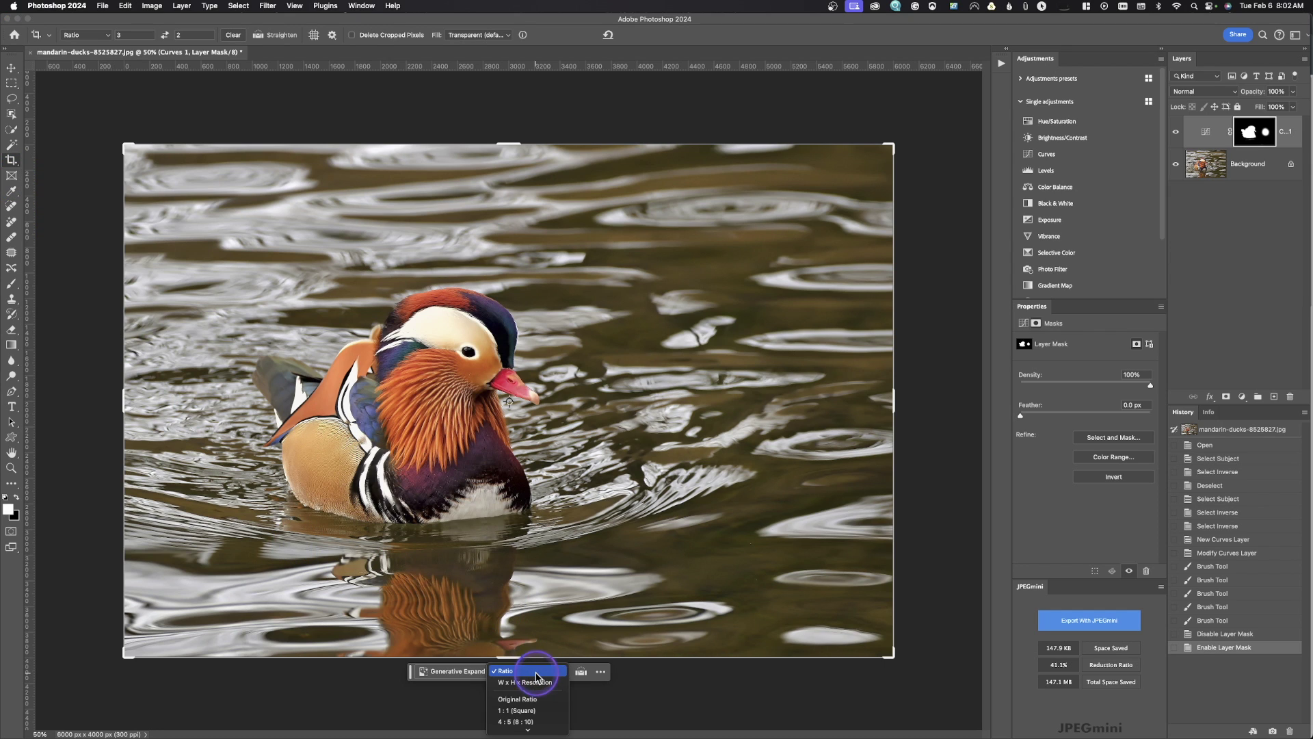
{"action": "left_click", "coordinate": [694, 686]}
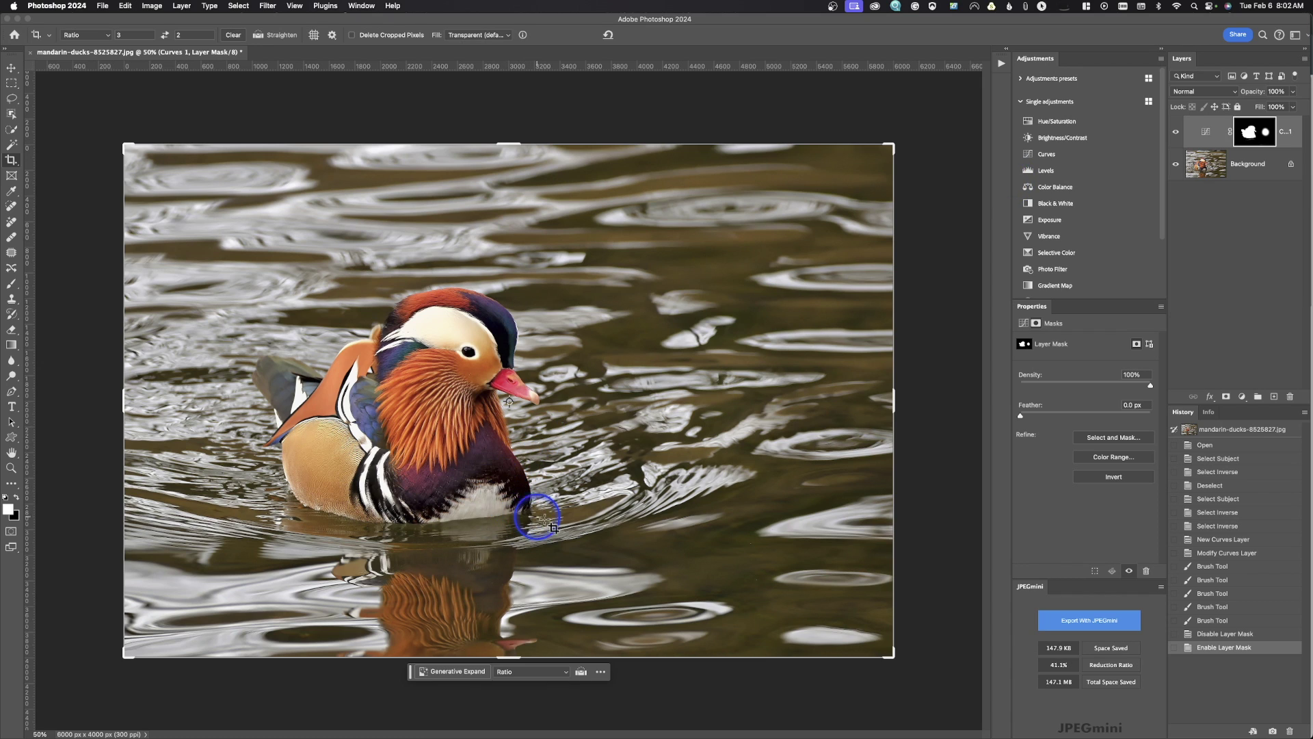
{"action": "left_click", "coordinate": [102, 6]}
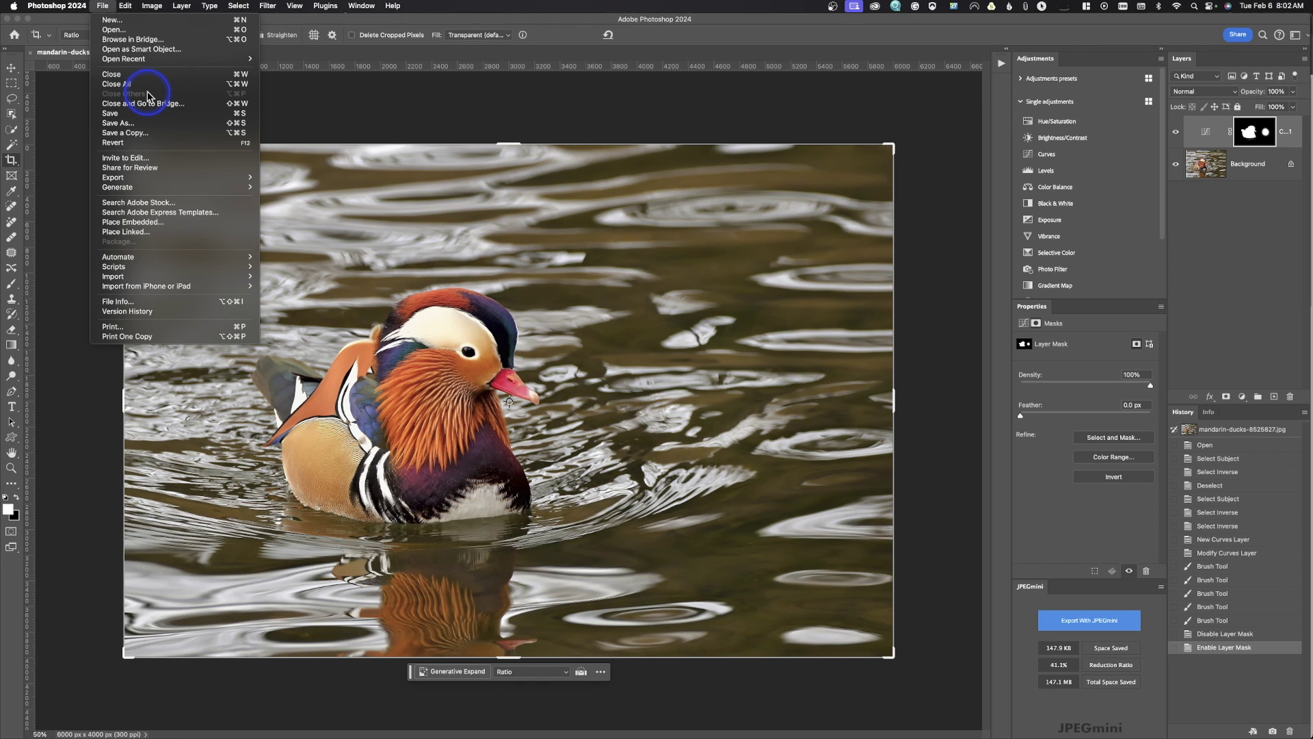
- Revert the photo to its saved state and lasso a loose area of water right of the duck
{"action": "left_click", "coordinate": [141, 142]}
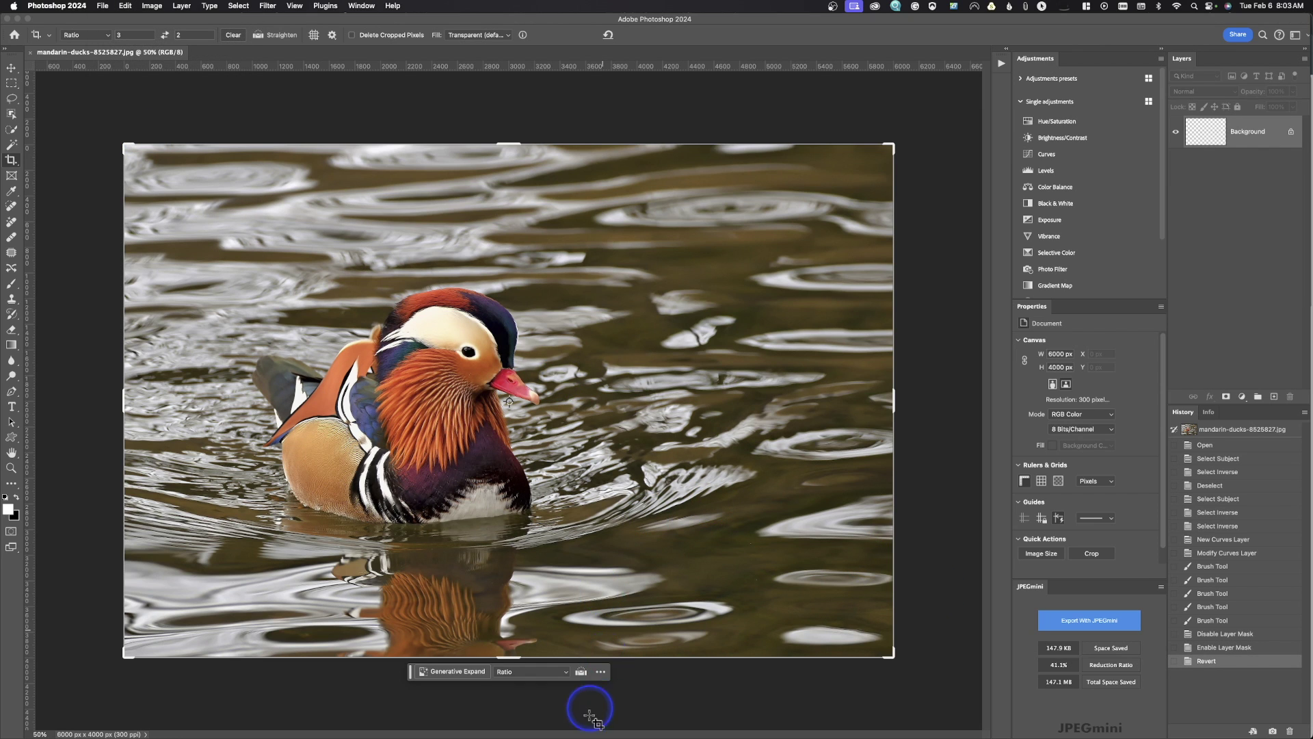
{"action": "left_click", "coordinate": [12, 97]}
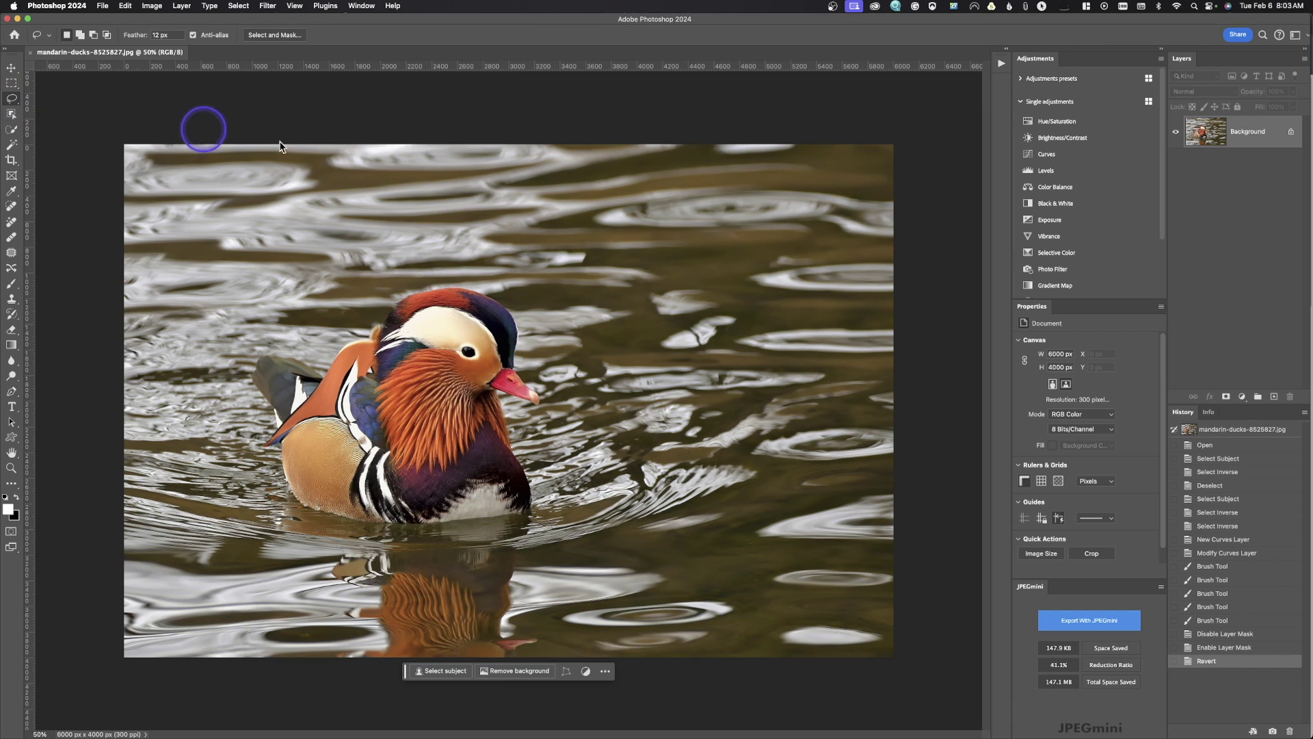
{"action": "mouse_move", "coordinate": [846, 251]}
{"action": "left_mouse_down"}
{"action": "mouse_move", "coordinate": [748, 208]}
{"action": "mouse_move", "coordinate": [649, 208]}
{"action": "mouse_move", "coordinate": [600, 244]}
{"action": "mouse_move", "coordinate": [571, 315]}
{"action": "mouse_move", "coordinate": [671, 404]}
{"action": "mouse_move", "coordinate": [811, 396]}
{"action": "mouse_move", "coordinate": [858, 336]}
{"action": "mouse_move", "coordinate": [886, 238]}
{"action": "mouse_move", "coordinate": [869, 226]}
{"action": "mouse_move", "coordinate": [834, 238]}
{"action": "left_mouse_up"}
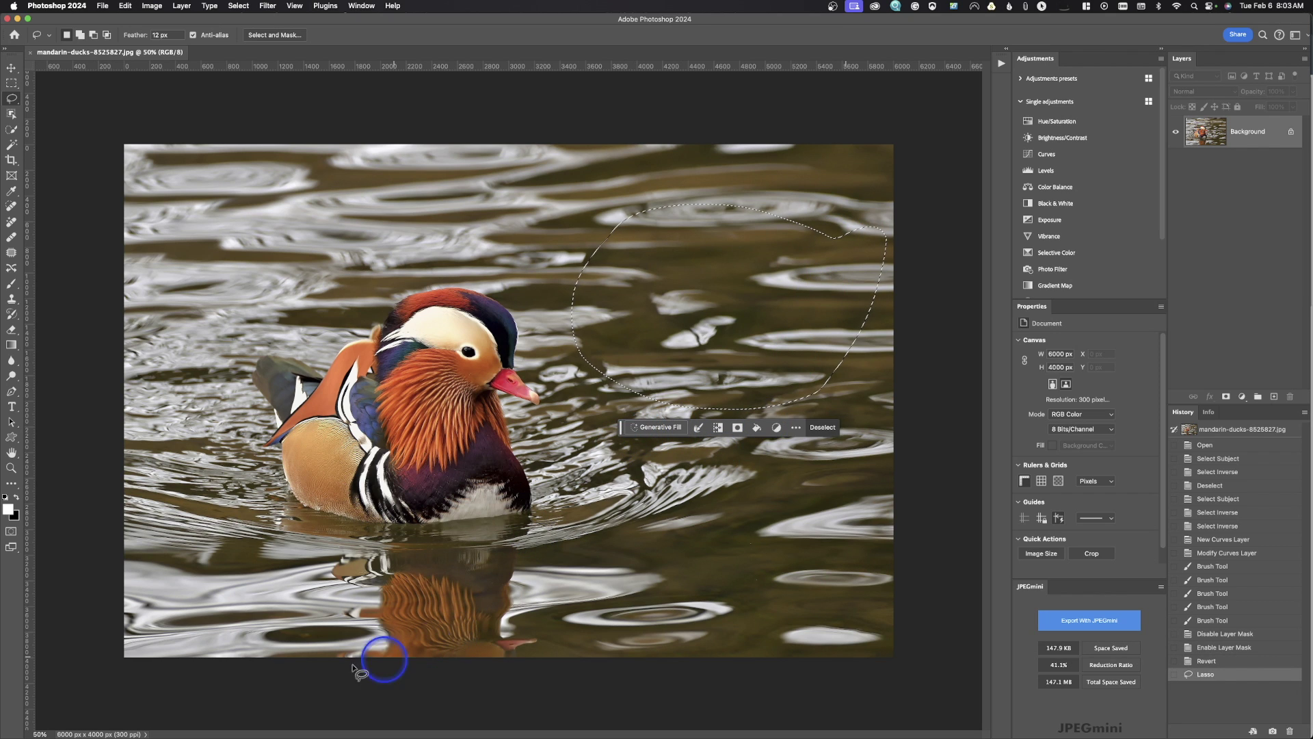
- Start a Generative Fill with the prompt 'add a koi fish jumping out of the water'
{"action": "left_click", "coordinate": [652, 429]}
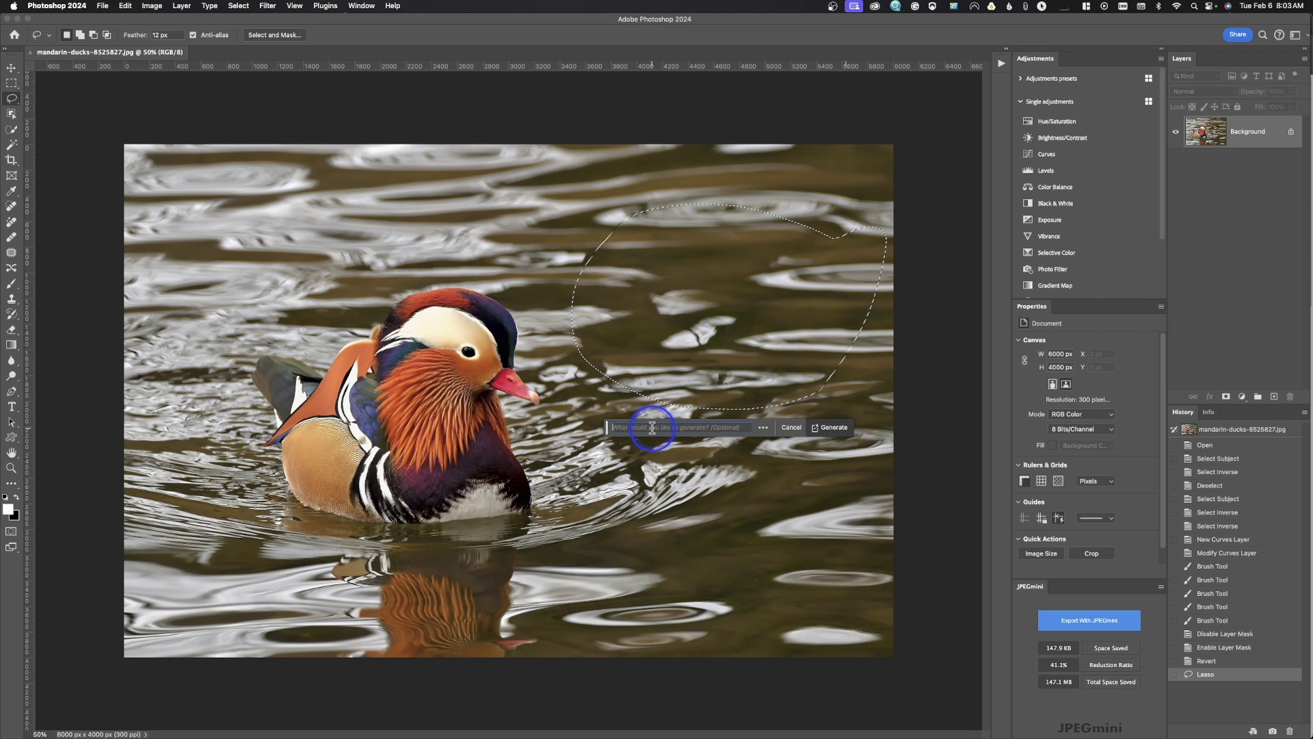
{"action": "type", "text": "add"}
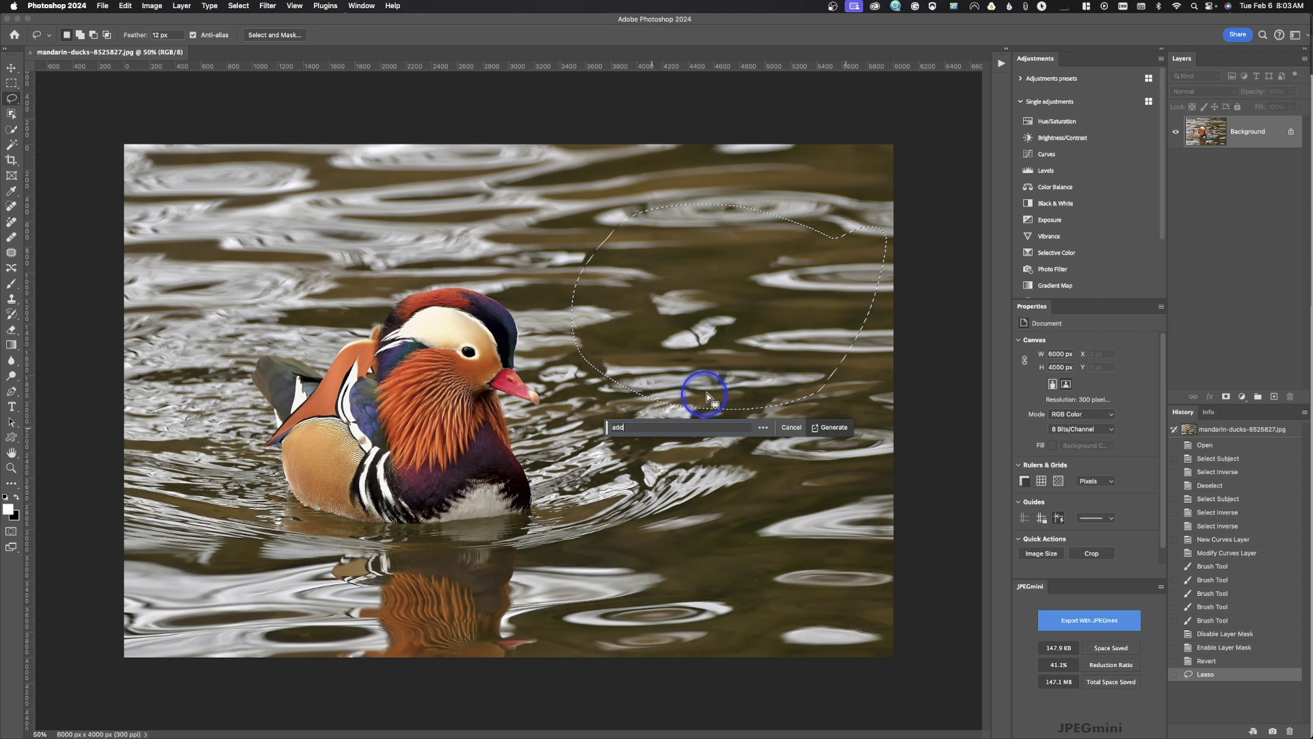
{"action": "type", "text": " a jum"}
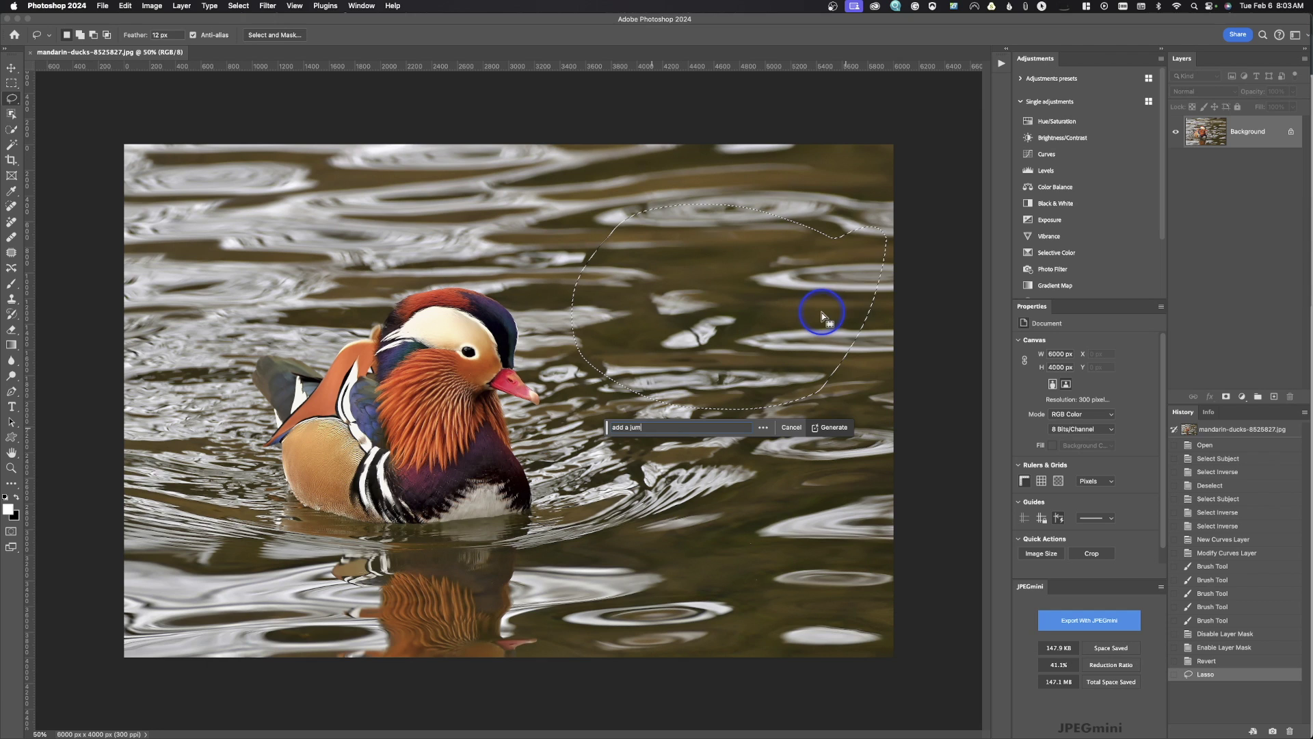
{"action": "key", "text": "BackSpace"}
{"action": "key", "text": "BackSpace"}
{"action": "key", "text": "BackSpace"}
{"action": "type", "text": "koi fish ju"}
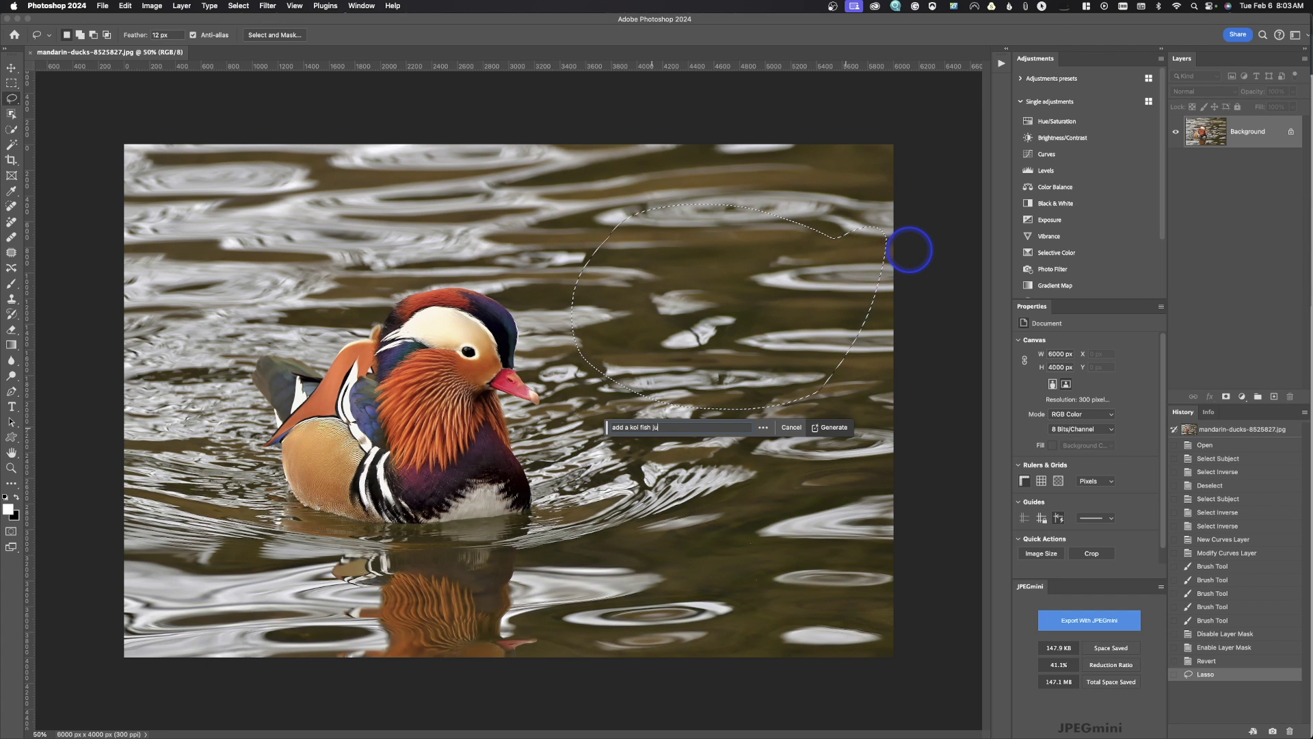
{"action": "type", "text": "mping out"}
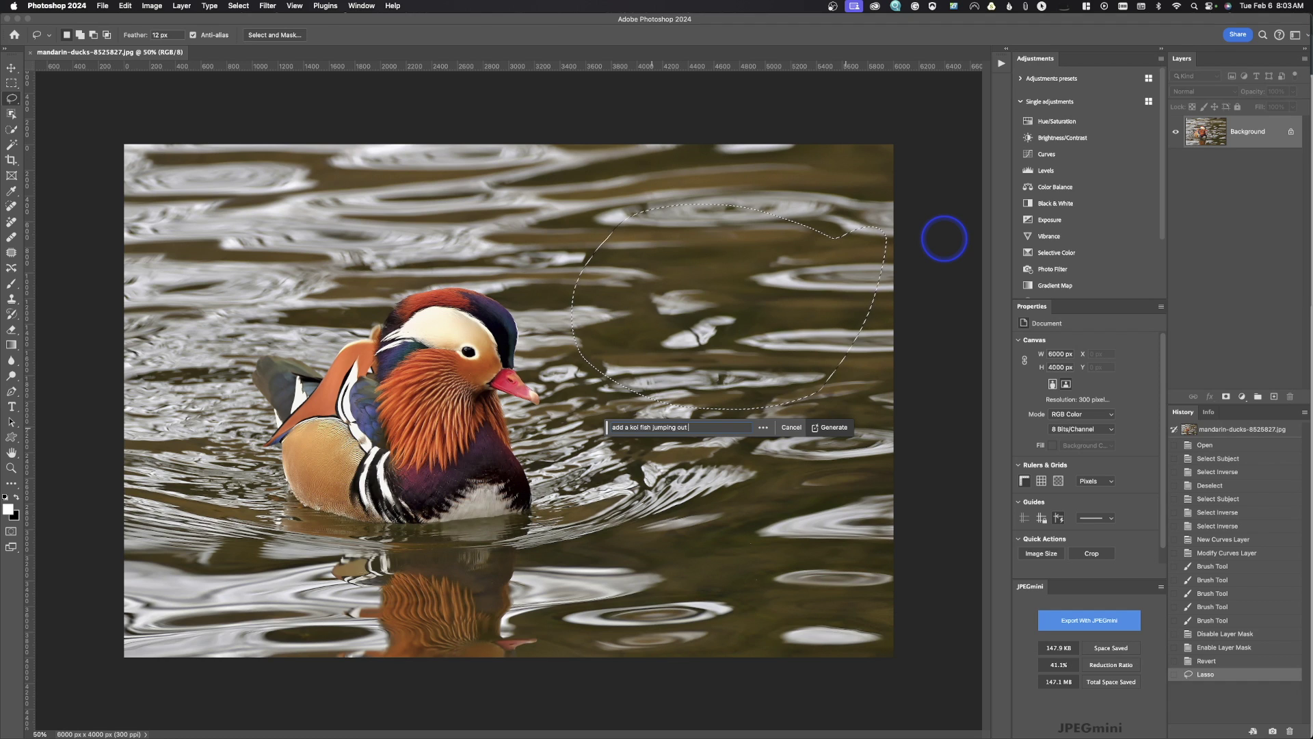
{"action": "type", "text": " of the water"}
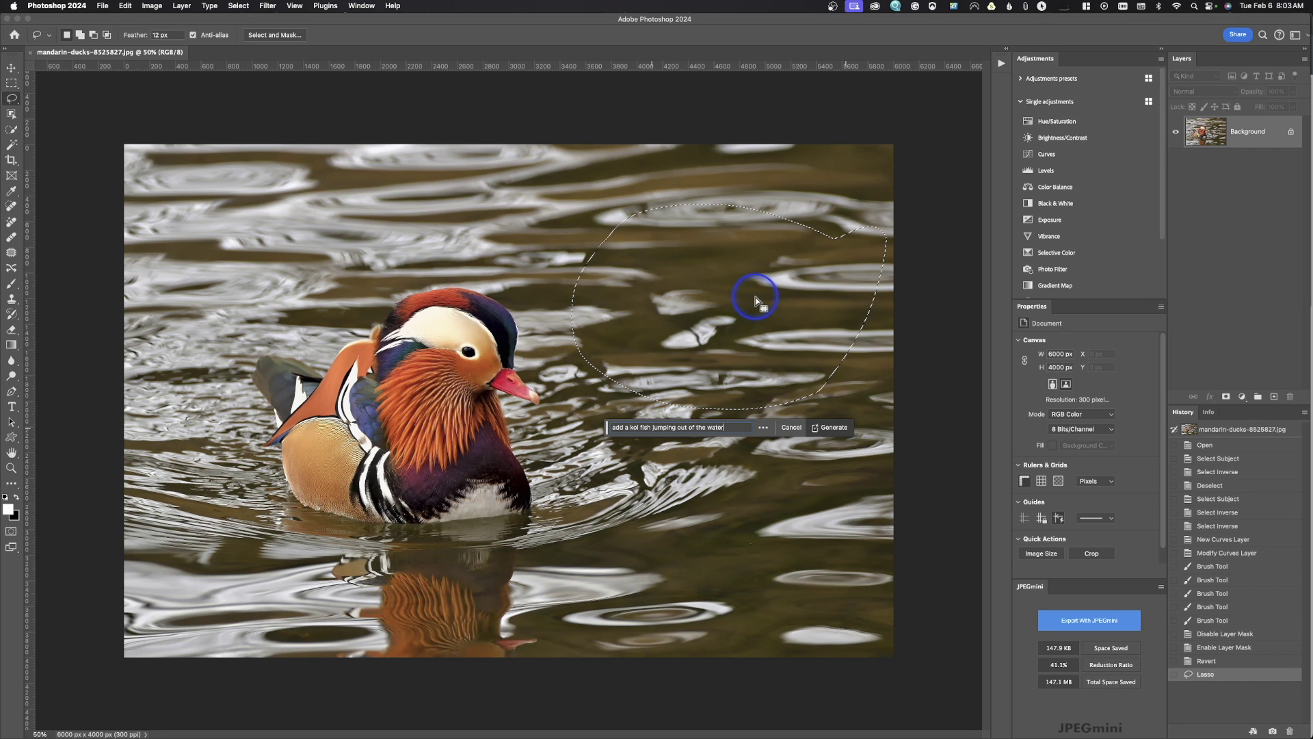
- Generate 'Koi fish jumping out of the water' and step through to variation 3 of 3
{"action": "key", "text": "Return"}
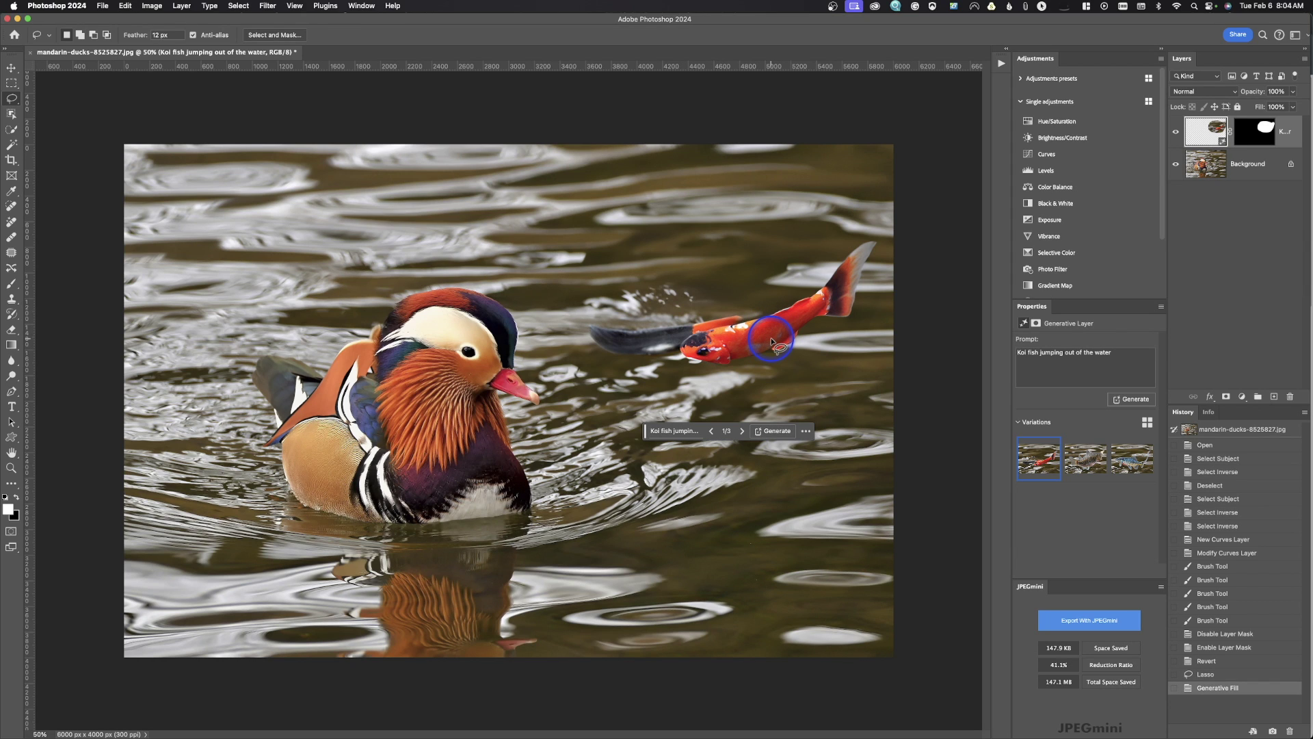
{"action": "left_click", "coordinate": [742, 430]}
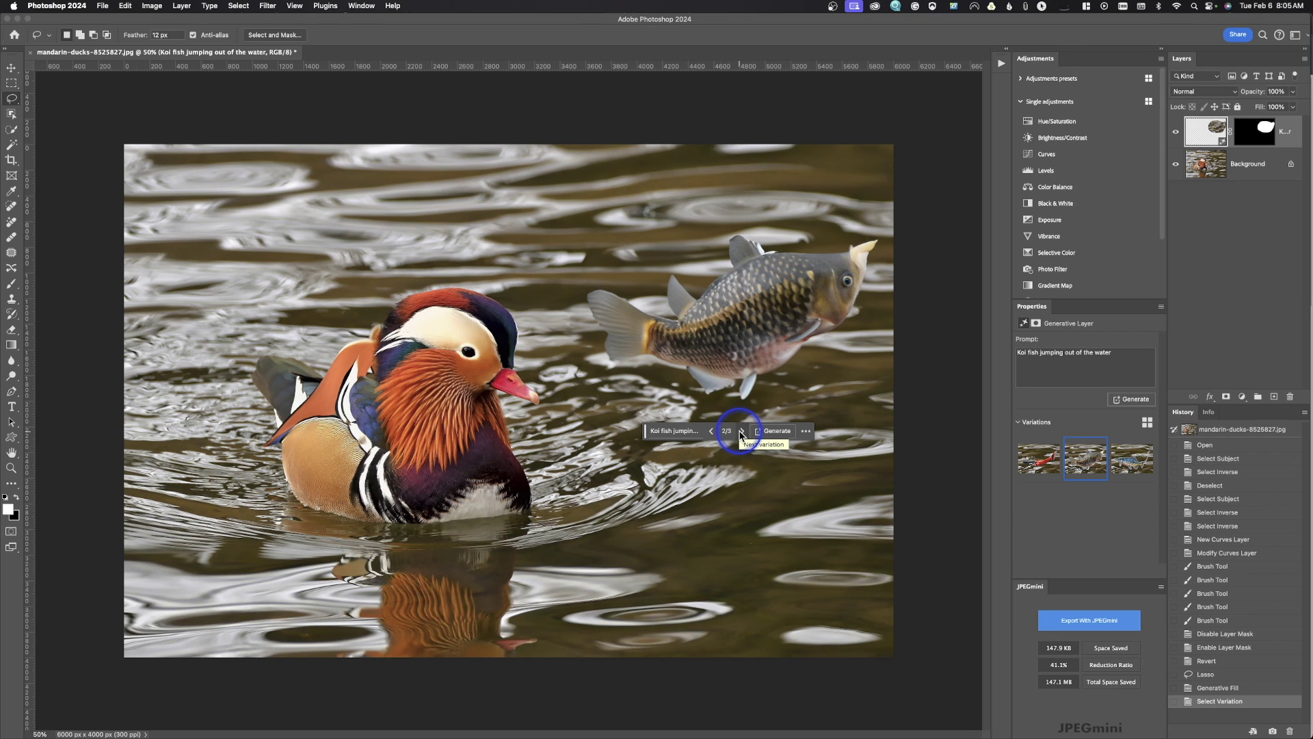
{"action": "left_click", "coordinate": [741, 431]}
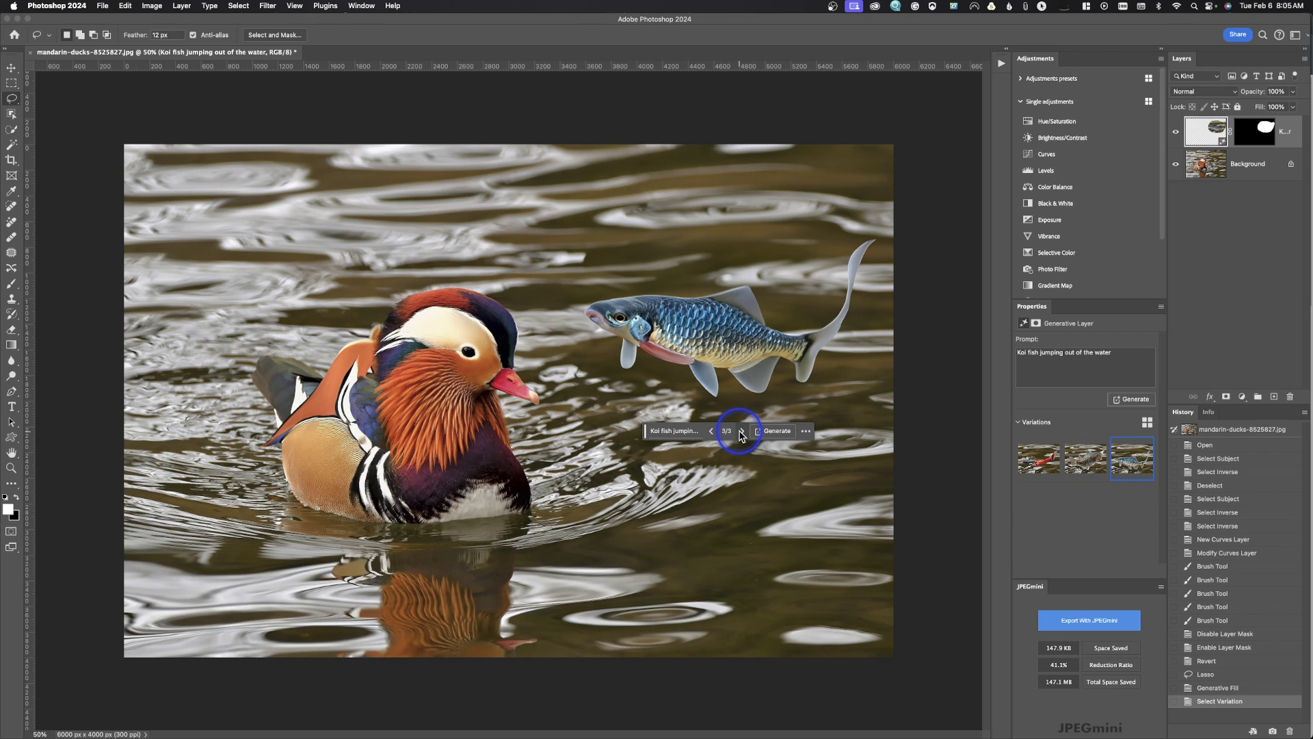